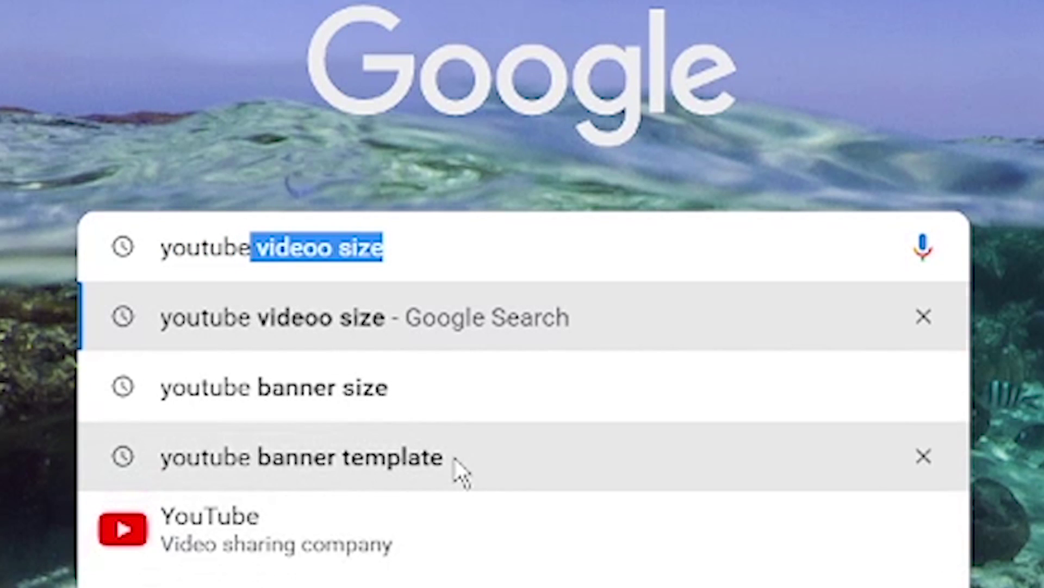
Step: Find a 'youtube banner template' on Google Images and save it as 'YT banner template' PNG
left_click(459, 461)
left_click(153, 115)
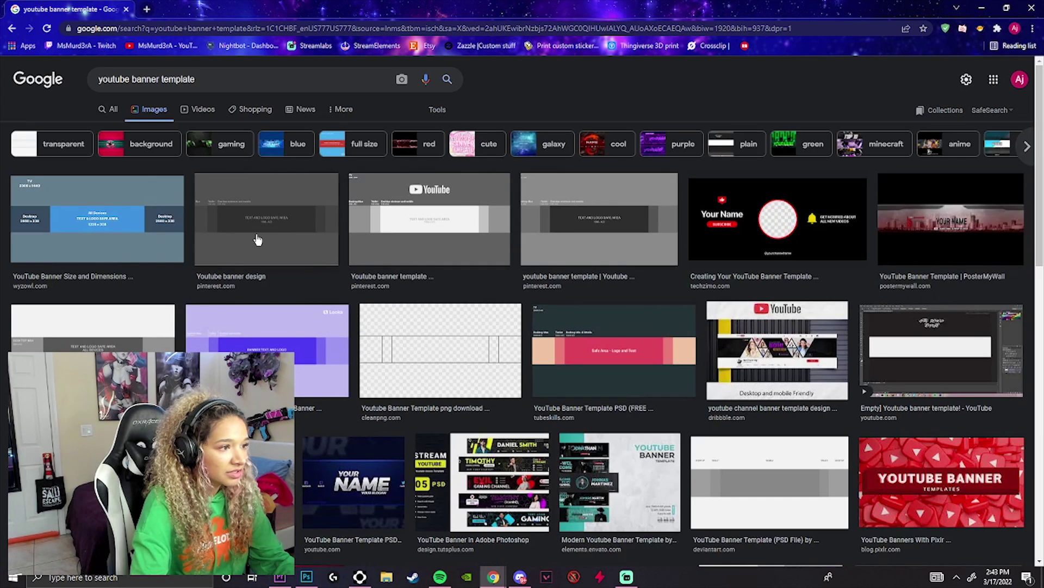
left_click(258, 239)
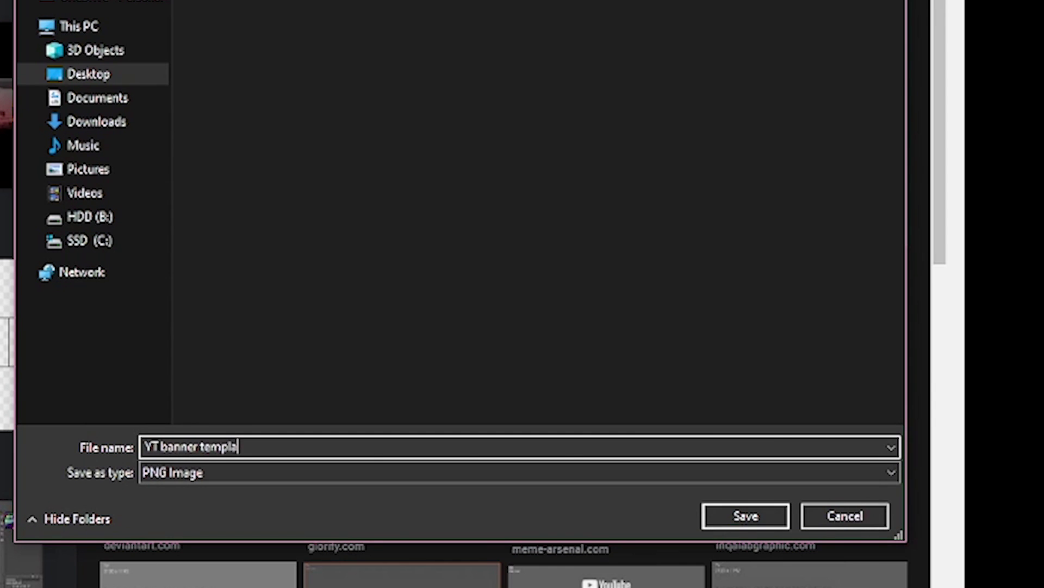
left_click(745, 516)
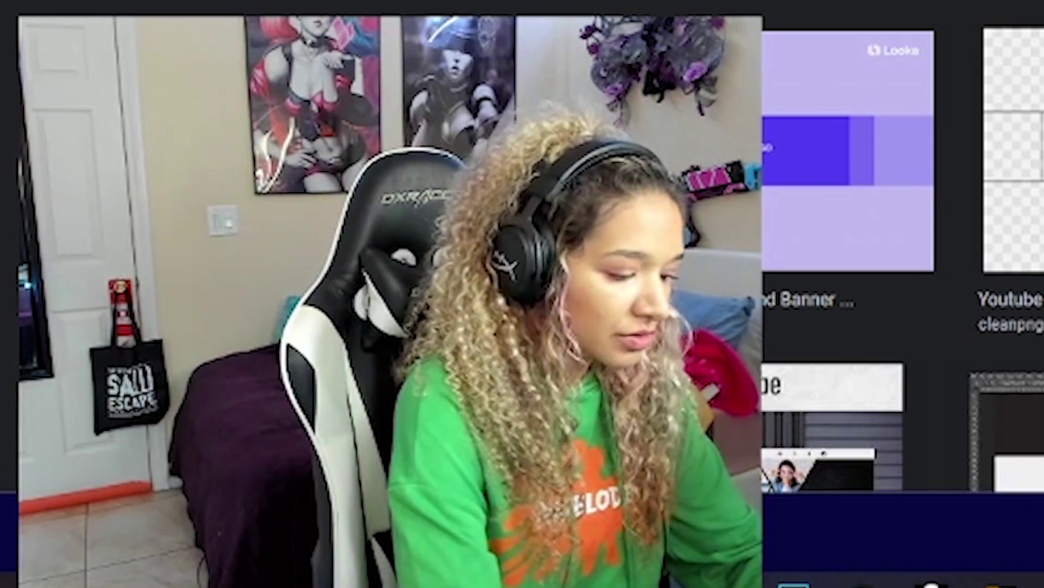
type("canva")
Step: Search Google for 'canva' and go to the Canva website
key("Return")
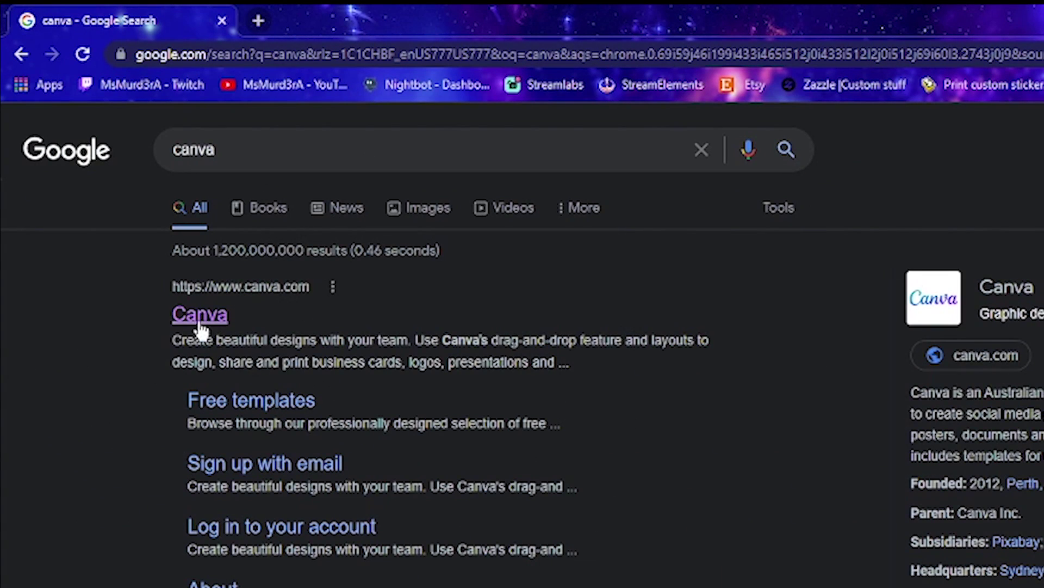
left_click(200, 314)
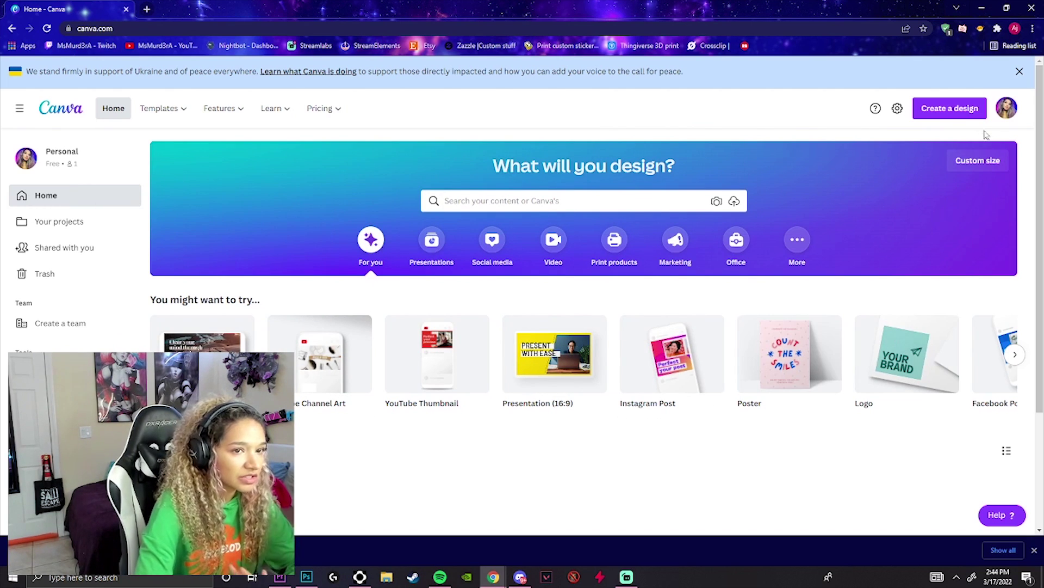
left_click(1009, 115)
left_click(597, 137)
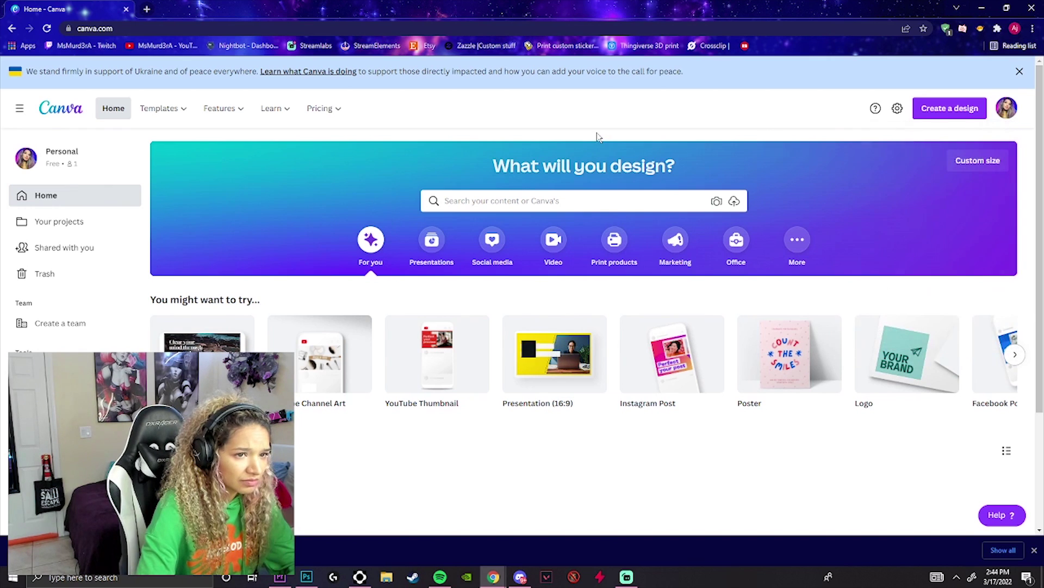
Step: Create a new blank YouTube Channel Art design from the Create a design menu
left_click(950, 107)
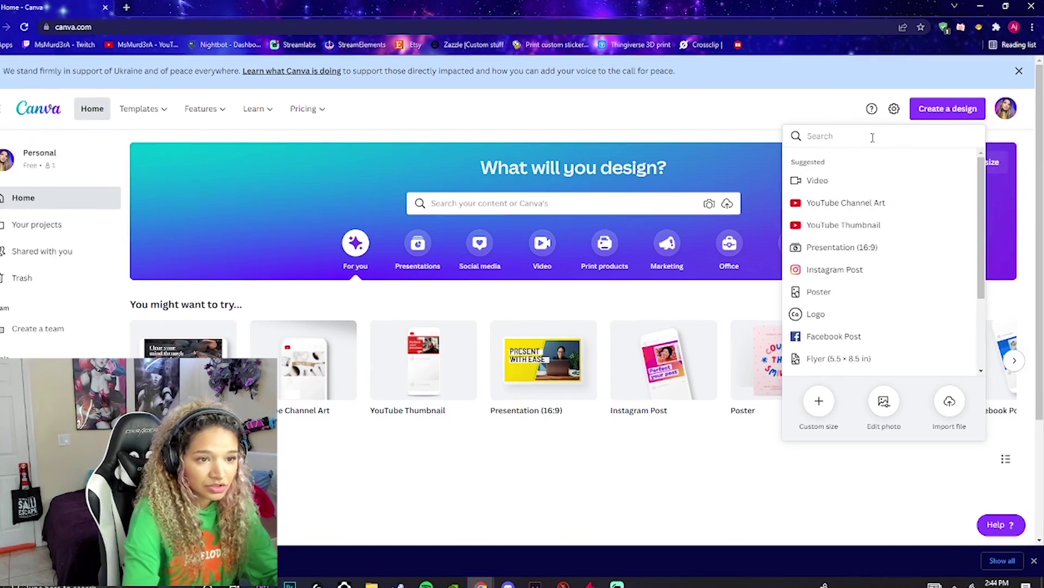
type("youtube")
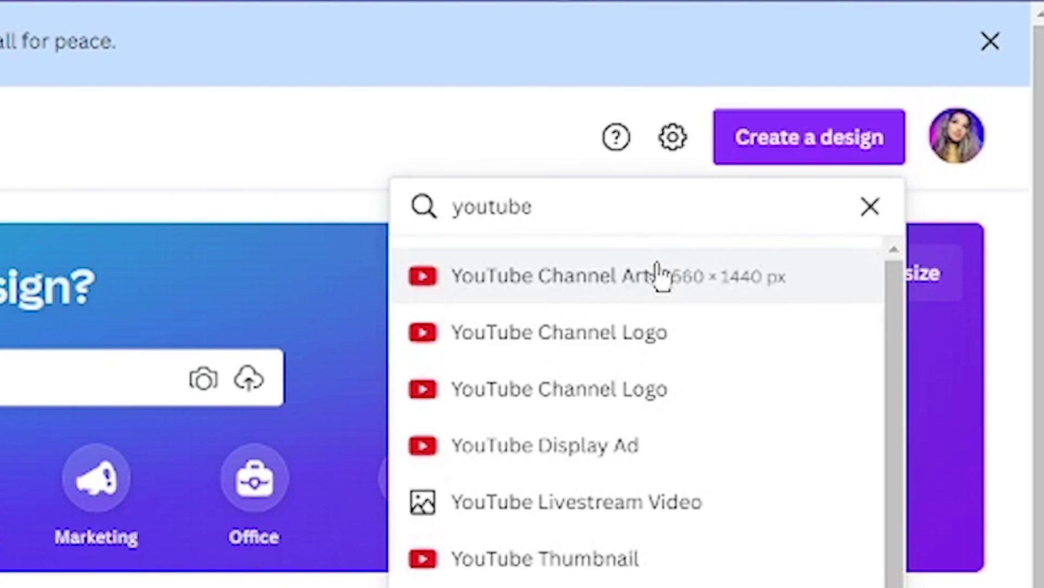
left_click(673, 277)
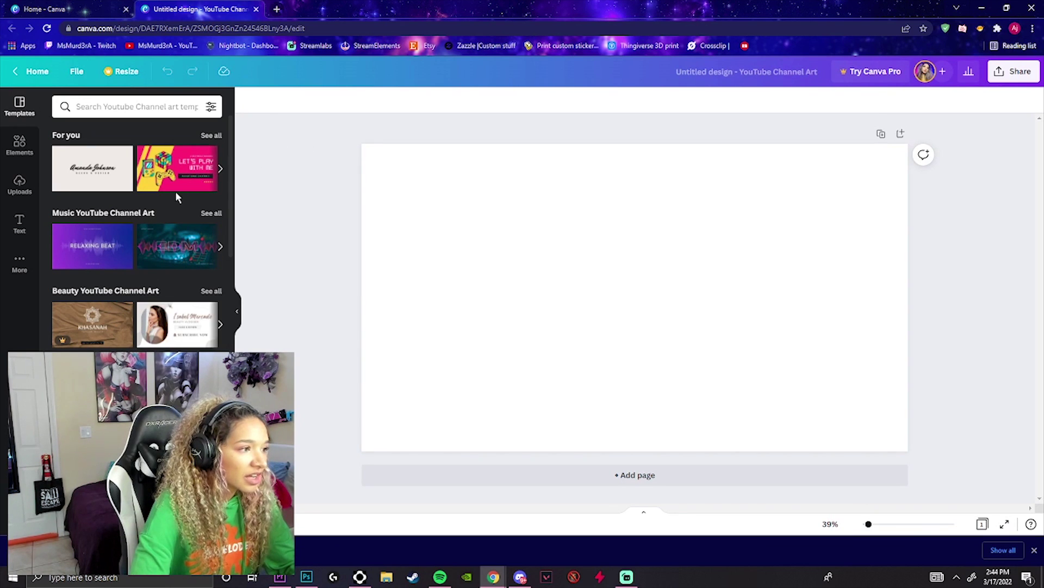
scroll(176, 191, "down", 3)
scroll(176, 192, "down", 3)
scroll(175, 191, "down", 3)
scroll(139, 245, "down", 2)
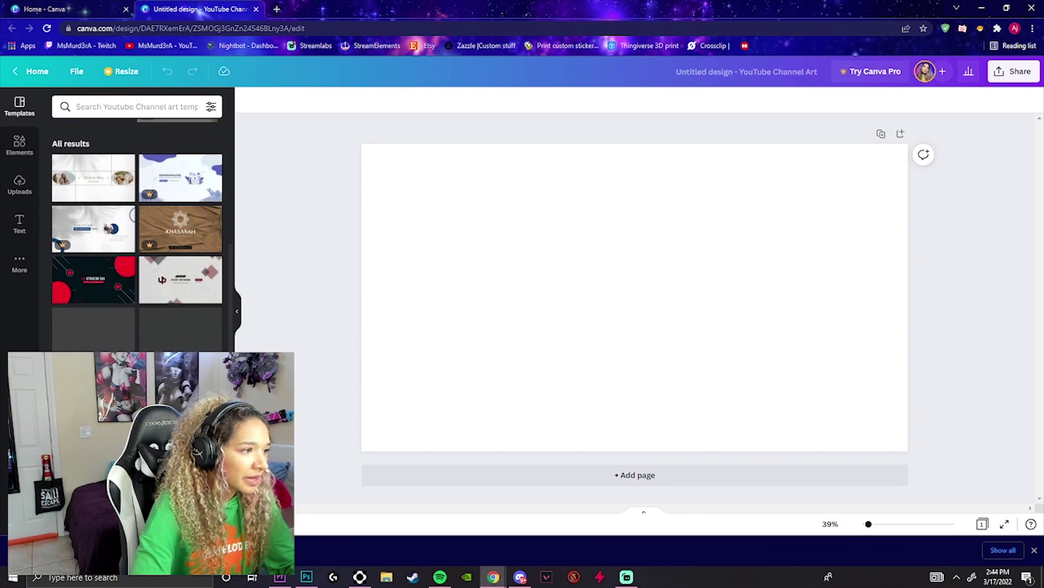
scroll(139, 245, "up", 5)
scroll(139, 245, "up", 1)
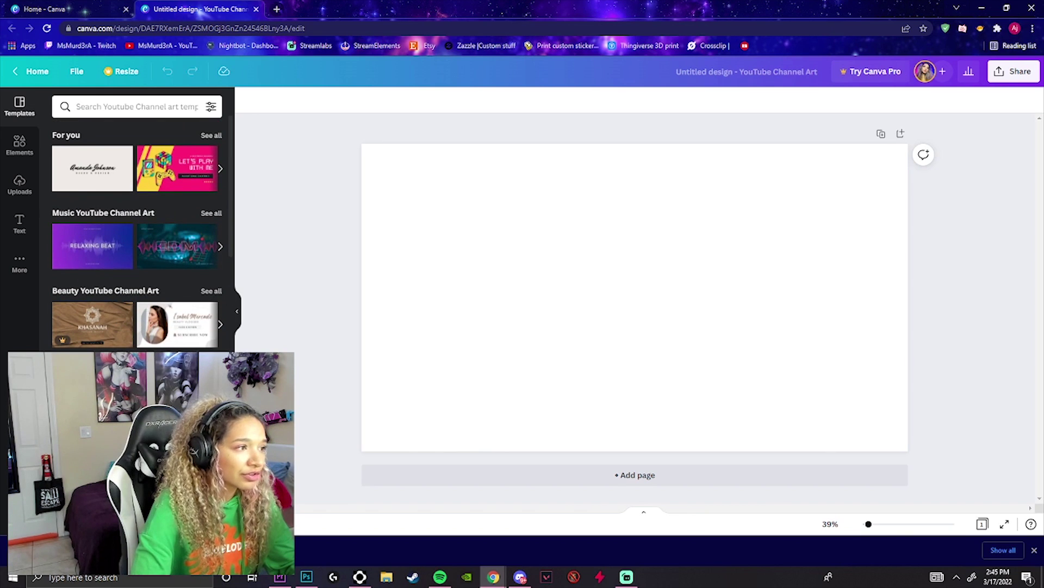
left_click(20, 185)
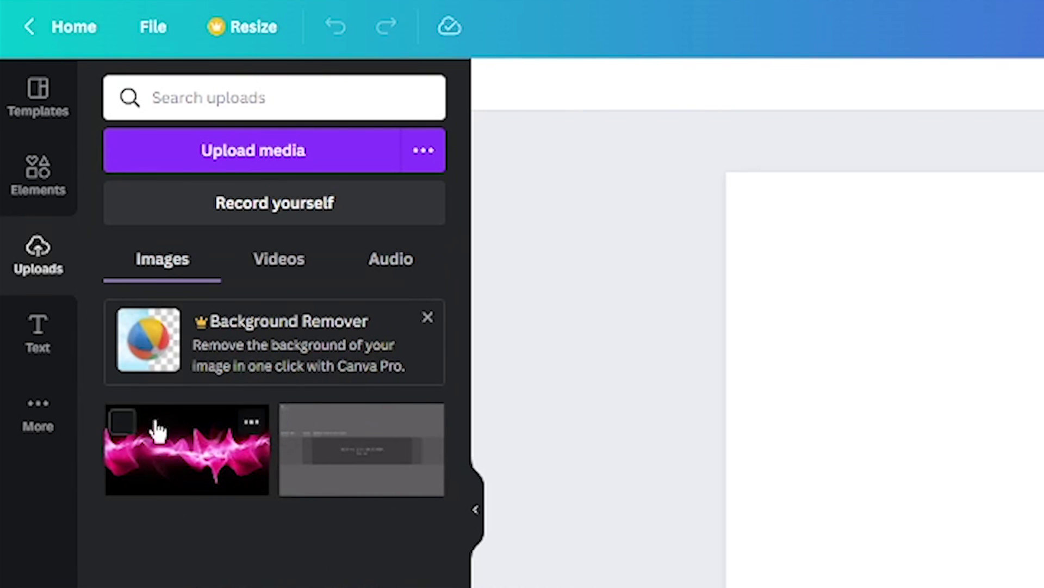
Step: Upload 'YT banner template' and stretch it corner to corner over the channel art page
left_click(245, 151)
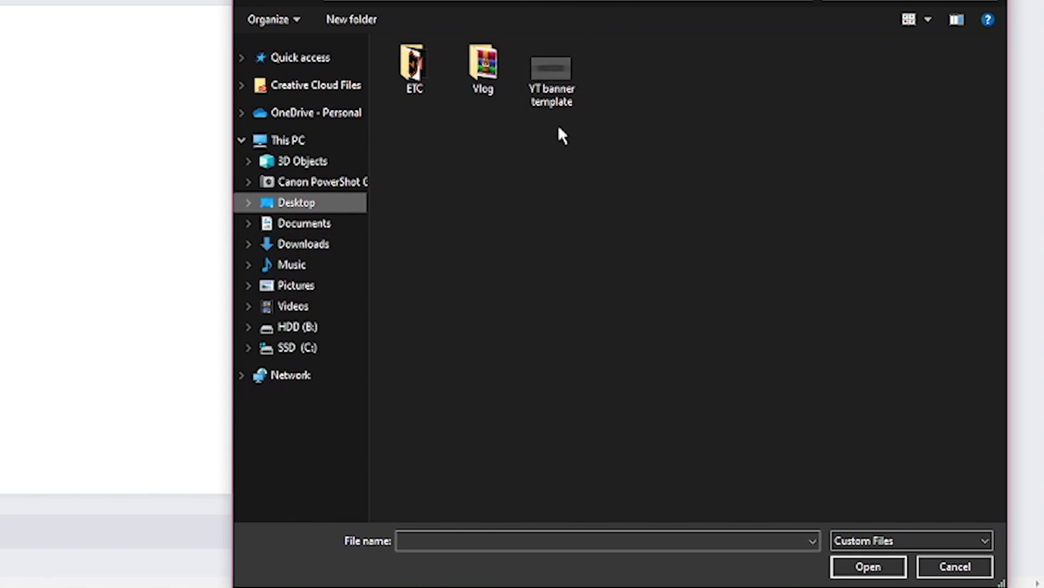
left_click(553, 99)
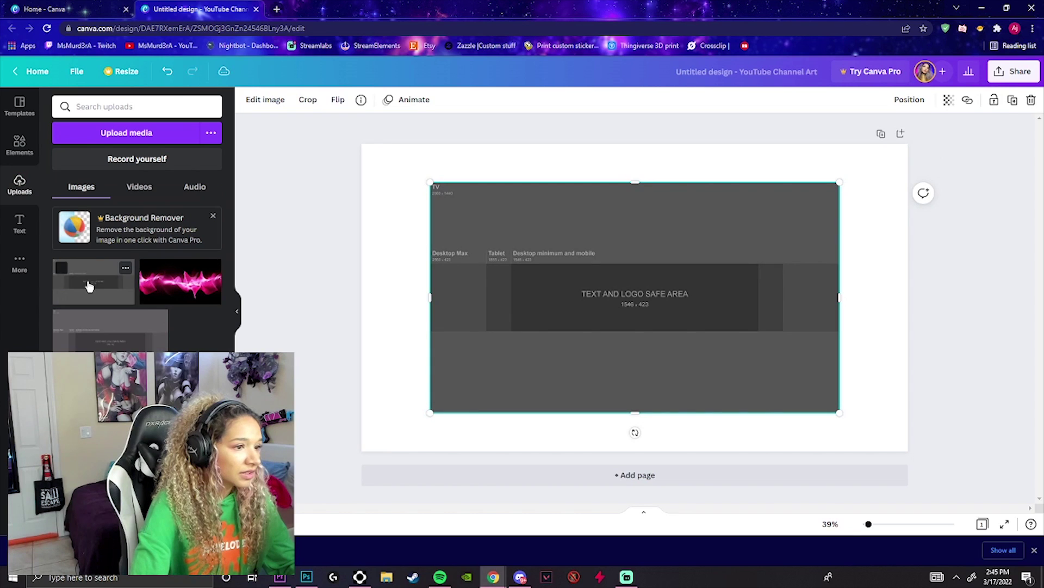
left_click_drag(430, 182, 362, 144)
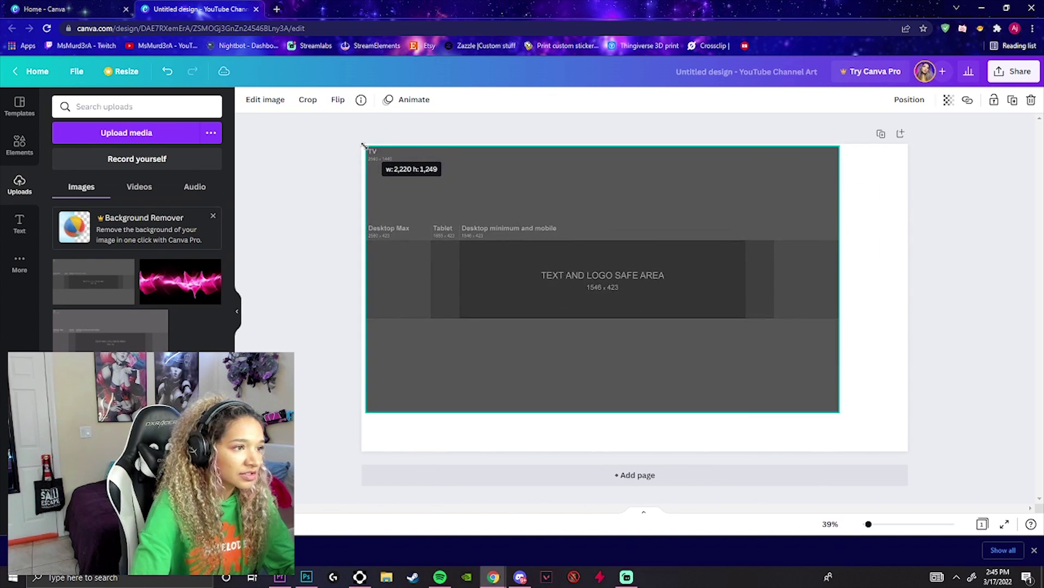
left_click_drag(841, 408, 907, 449)
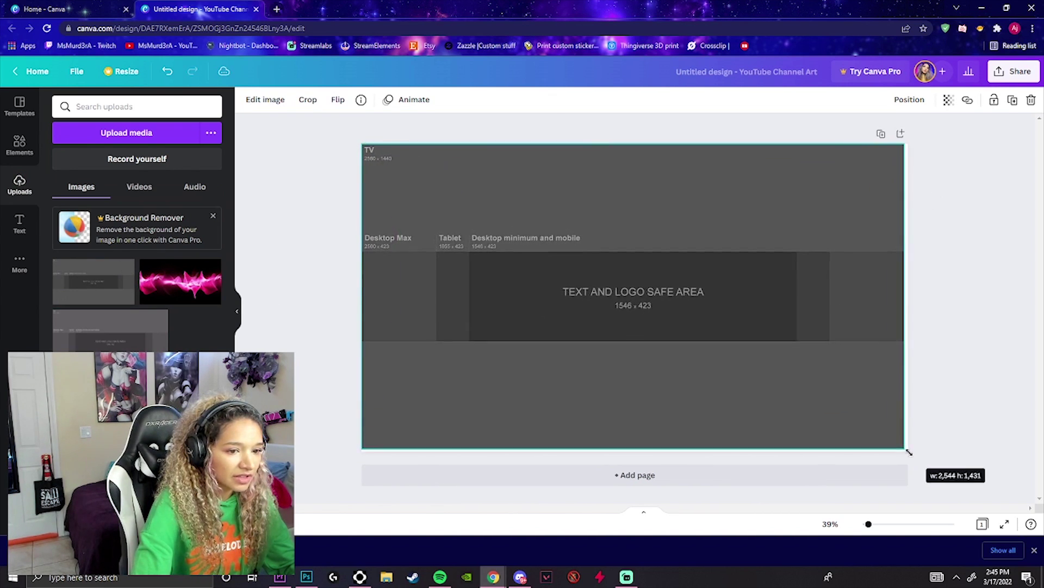
left_click(959, 359)
left_click(485, 220)
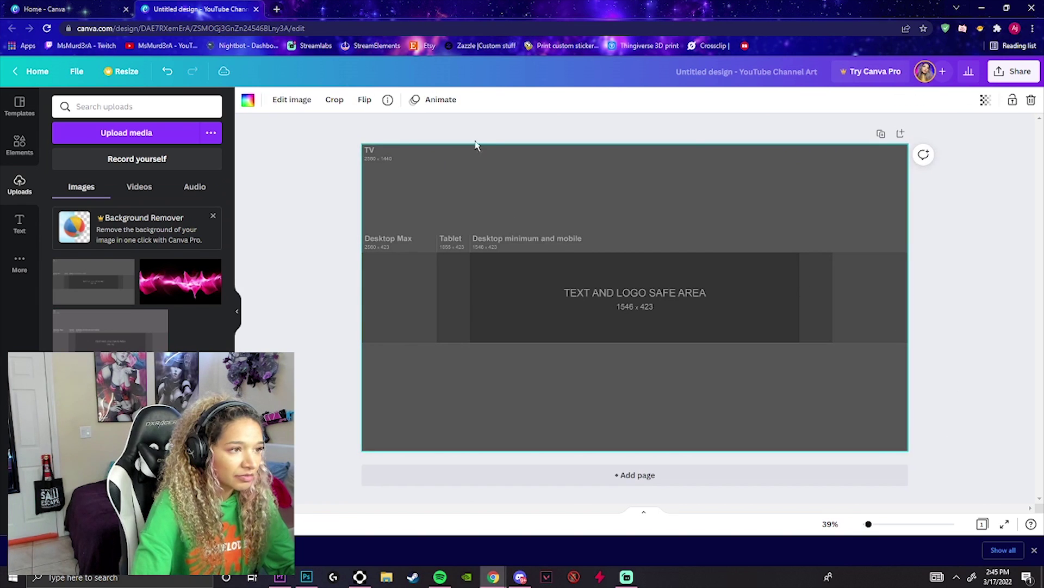
key("shift+r")
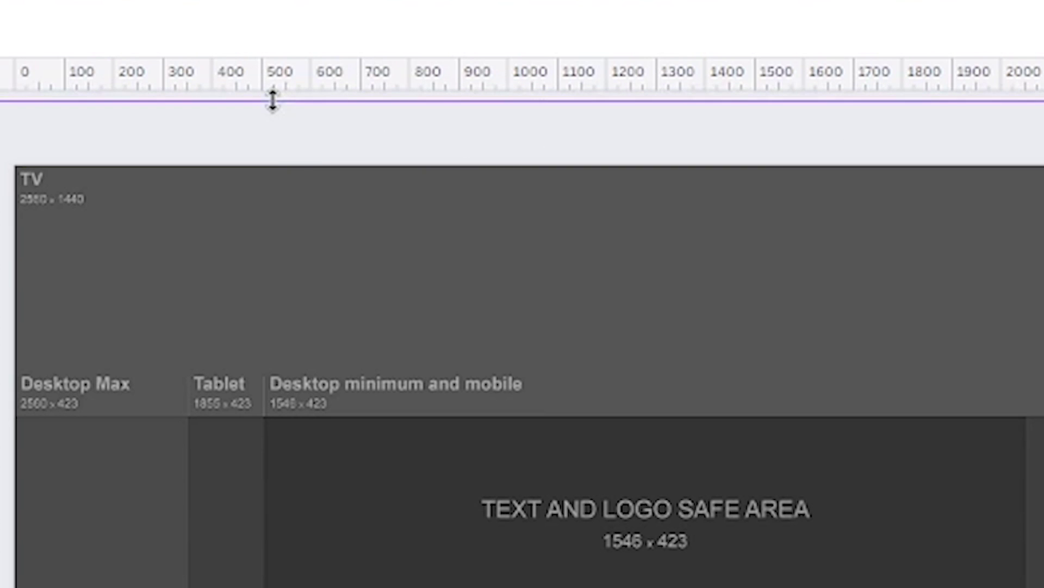
Step: Place a horizontal guide along the safe area's top edge
left_click_drag(282, 90, 491, 162)
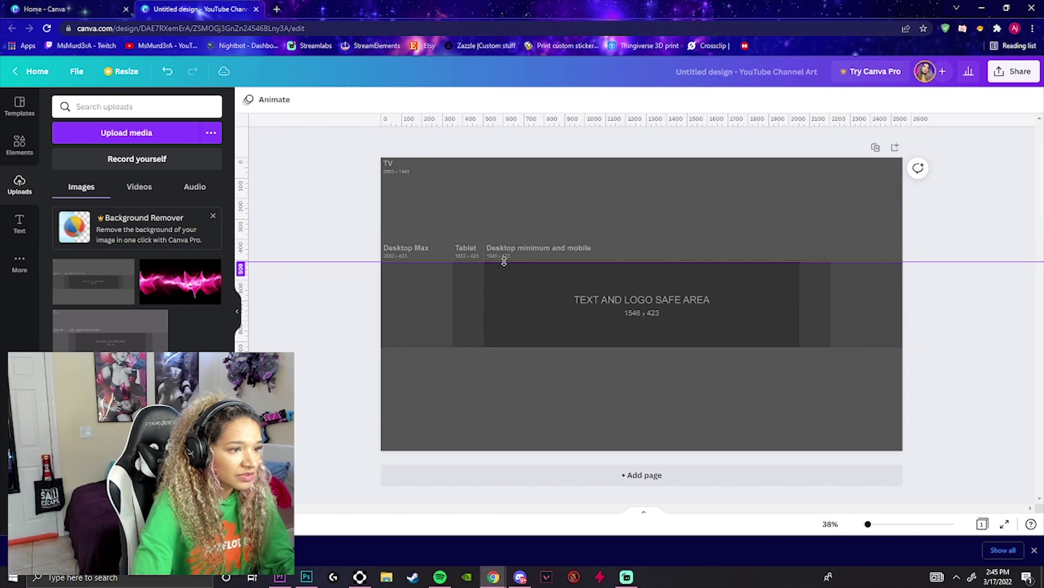
left_click_drag(503, 261, 503, 136)
left_click_drag(502, 189, 519, 349)
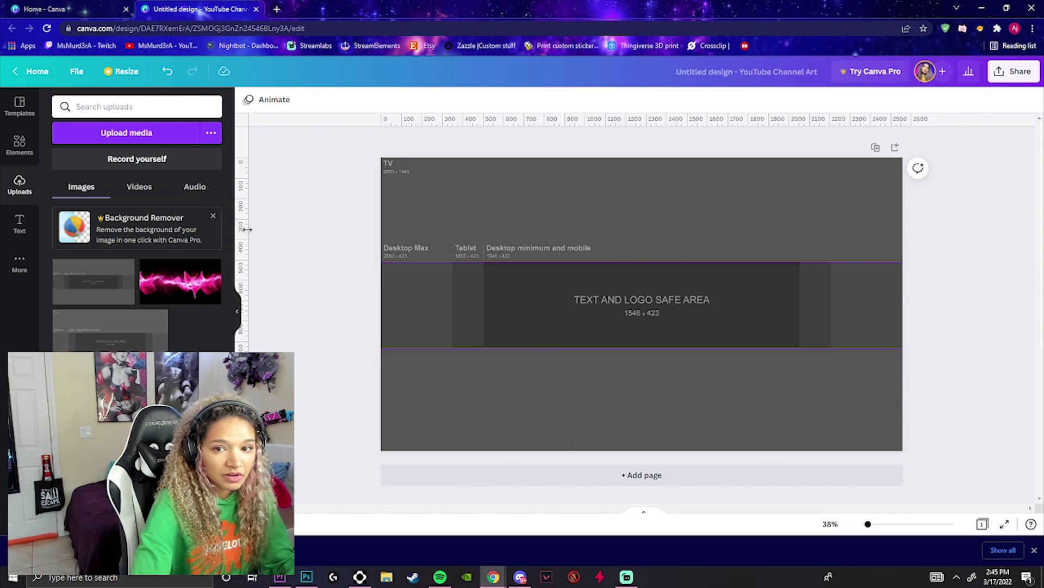
Step: Add vertical guides at the left and right tablet and safe-area edges
left_click_drag(246, 220, 449, 238)
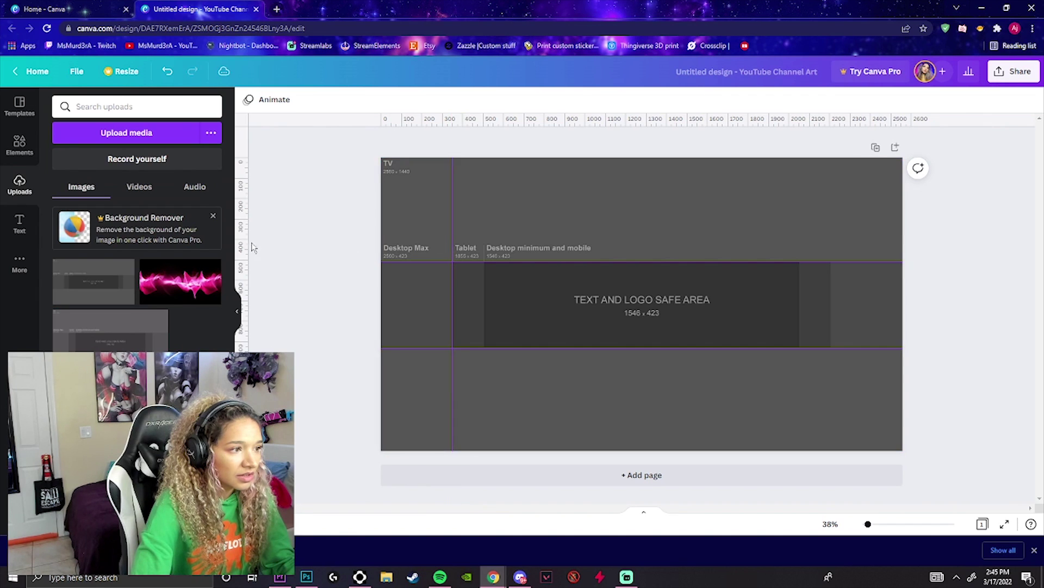
left_click_drag(419, 251, 486, 264)
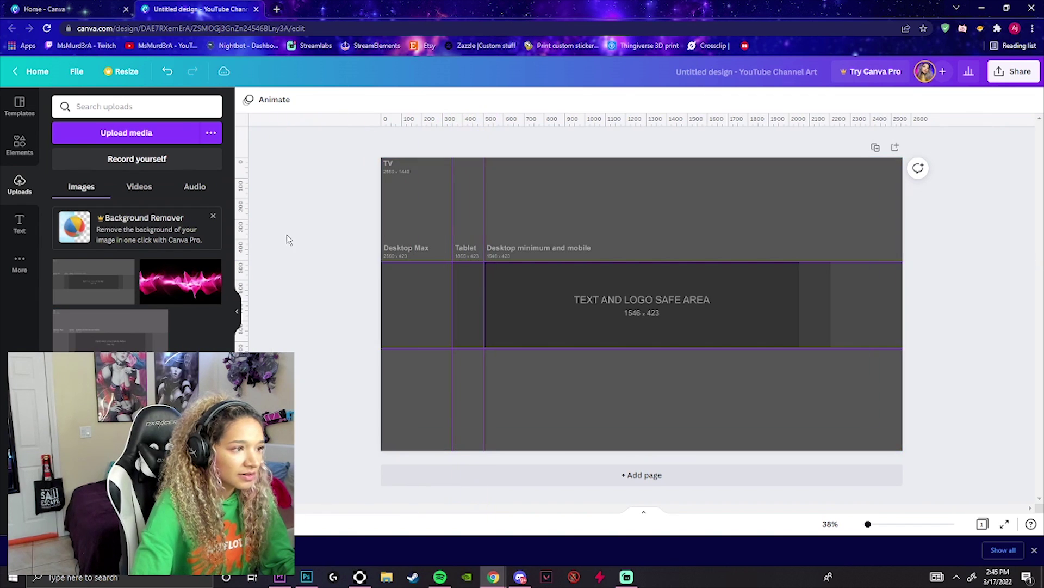
left_click_drag(246, 231, 800, 284)
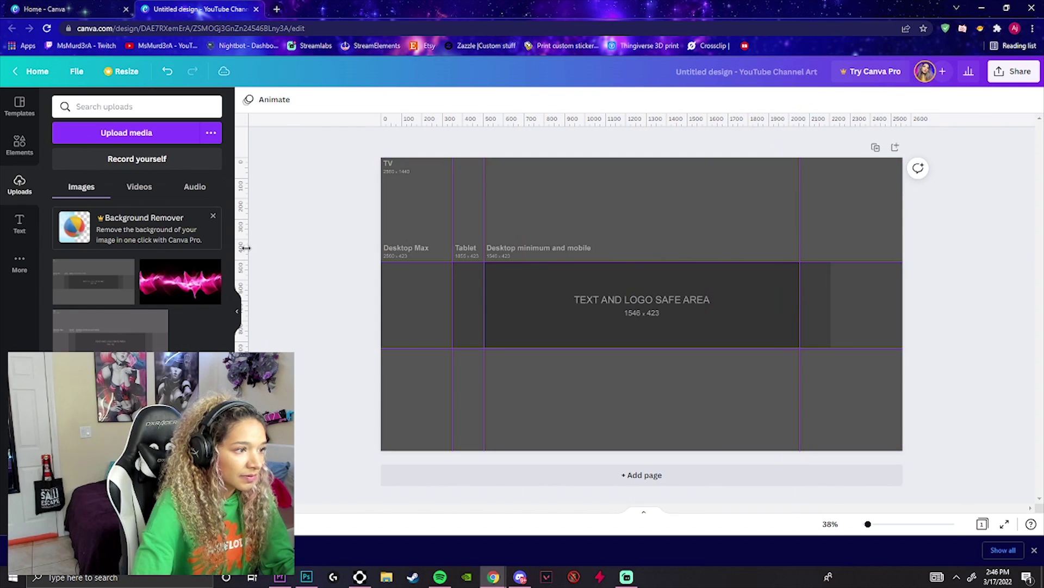
left_click_drag(246, 247, 833, 323)
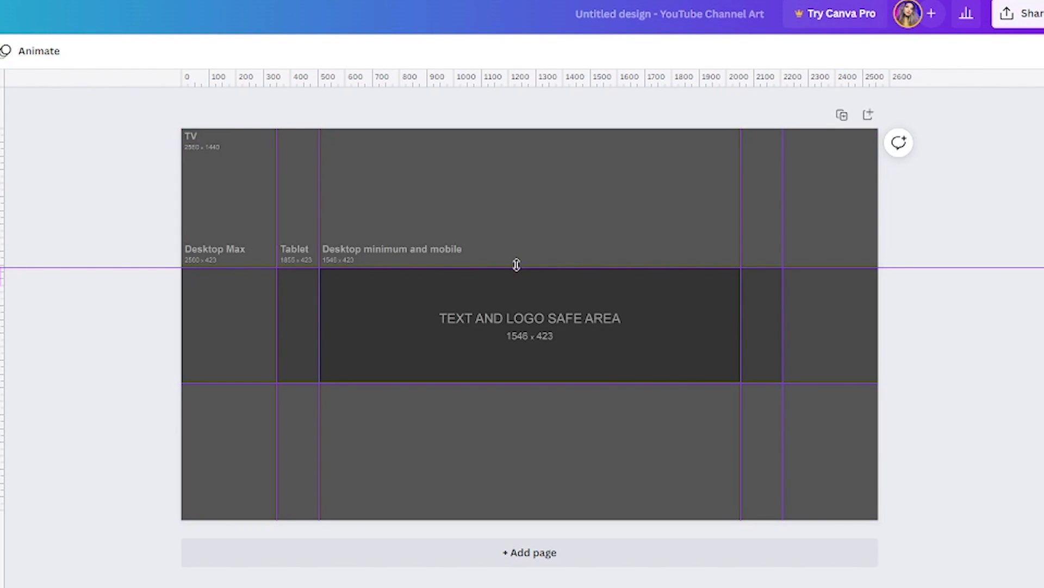
Step: Finish aligning the horizontal guide, then delete the template image, keeping only the guides
left_click_drag(516, 265, 520, 265)
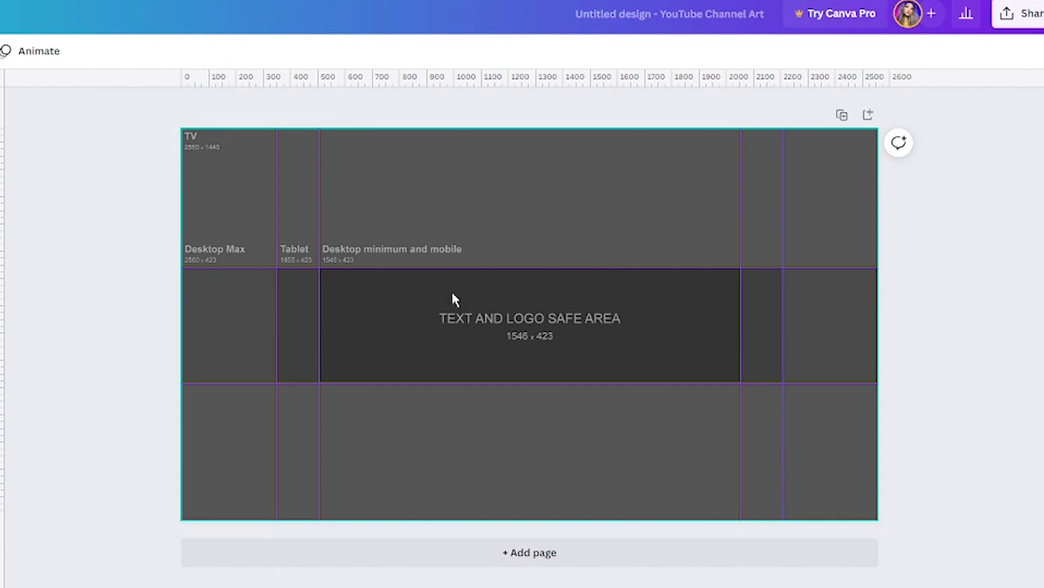
double_click(468, 164)
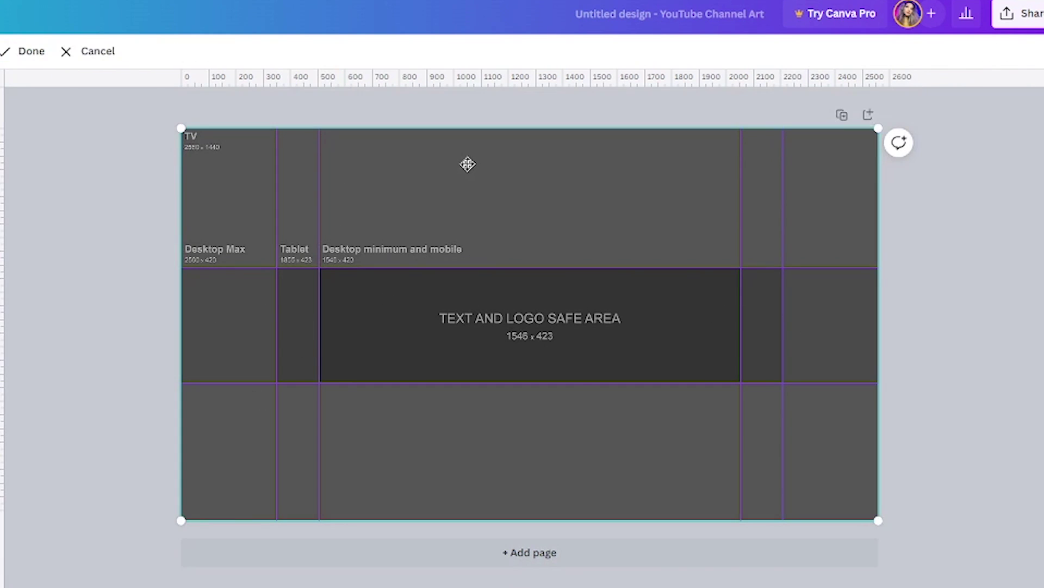
key("Delete")
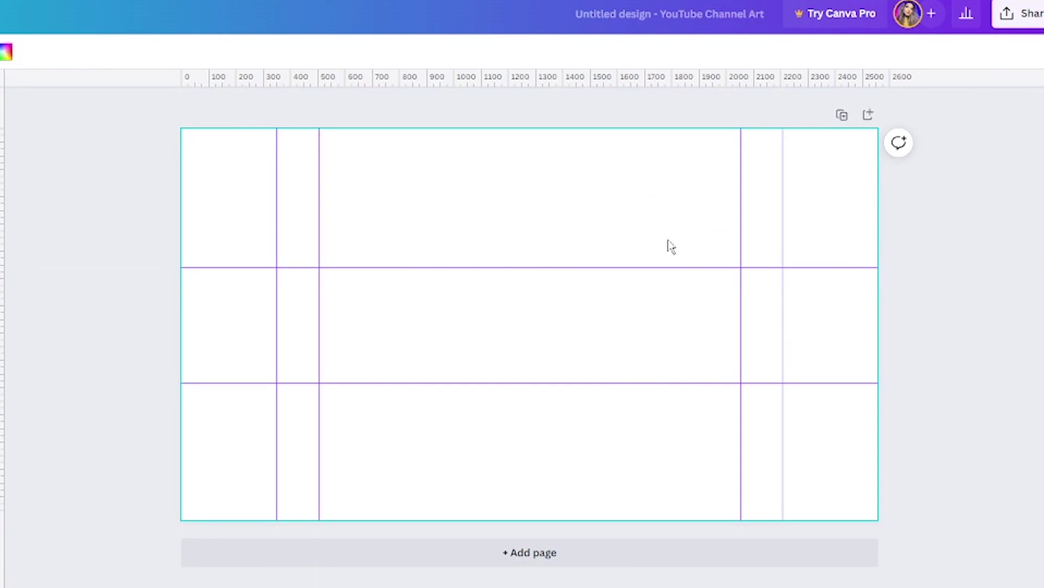
key("ctrl+z")
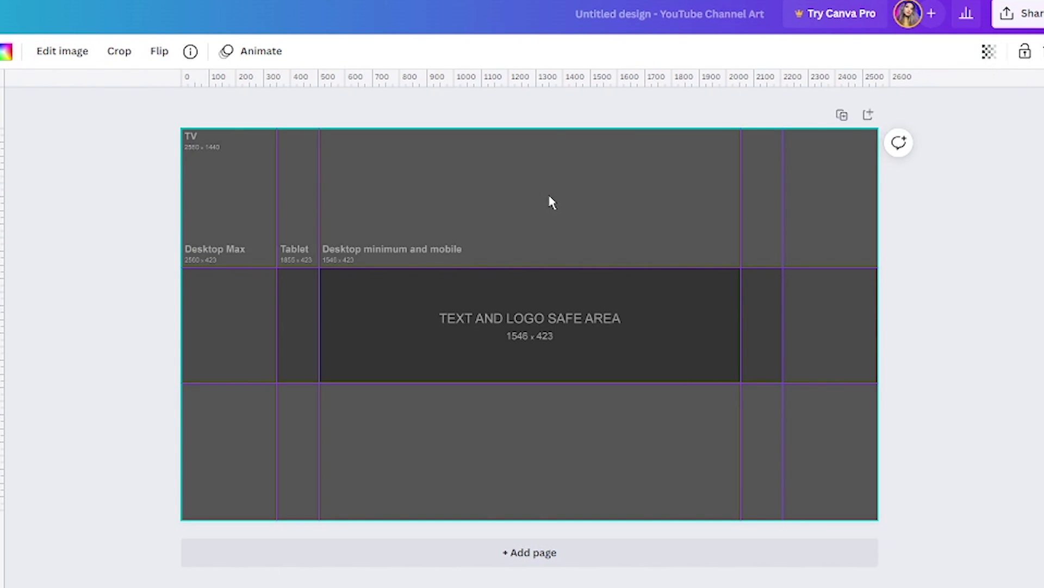
key("Delete")
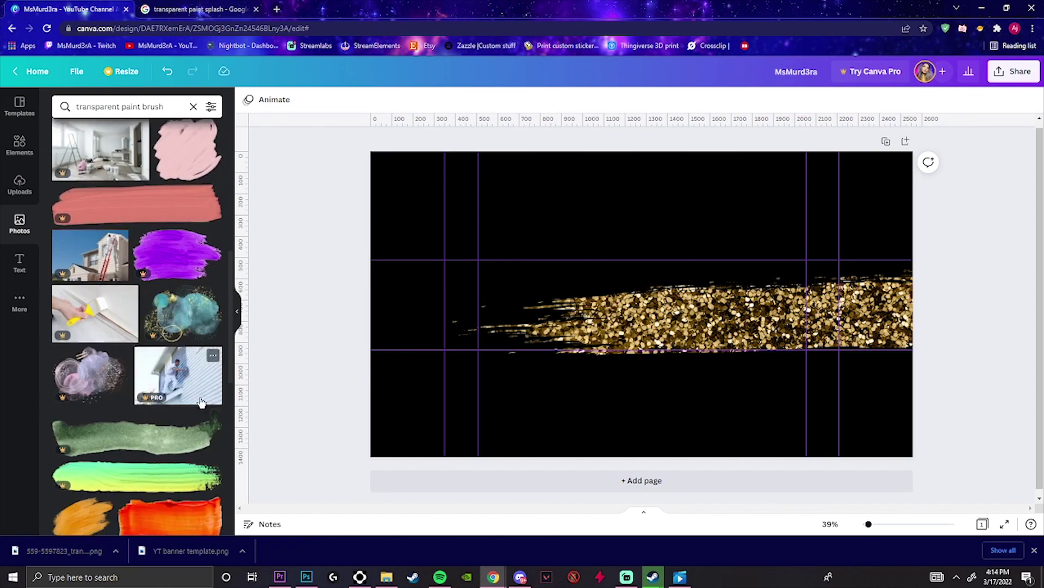
Step: Replace a script text with a neon MSMURD3RA title at size 150 over the glitter strip
left_click_drag(540, 299, 530, 299)
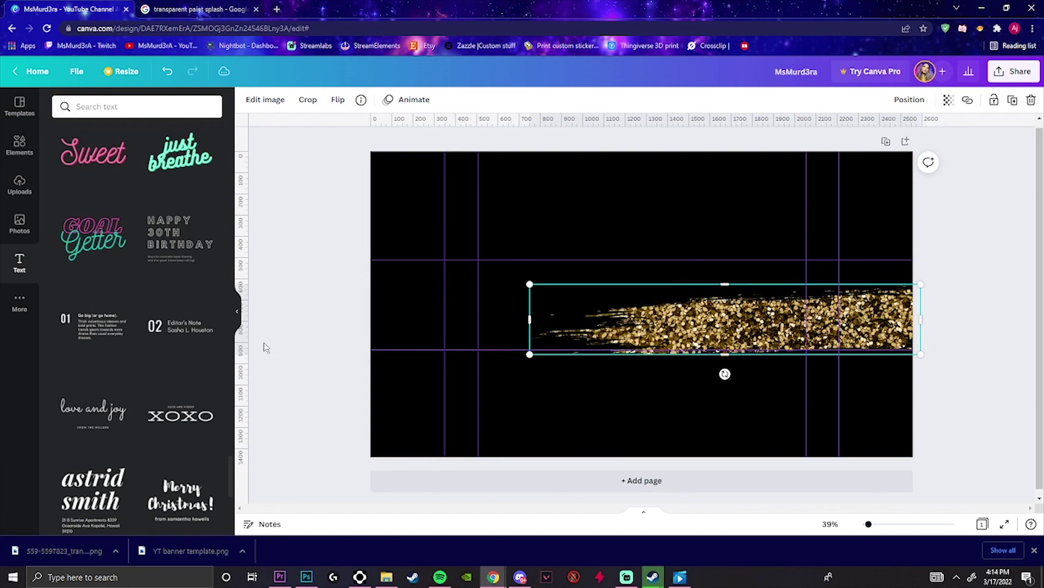
left_click(179, 153)
type("Ms Murd3ra")
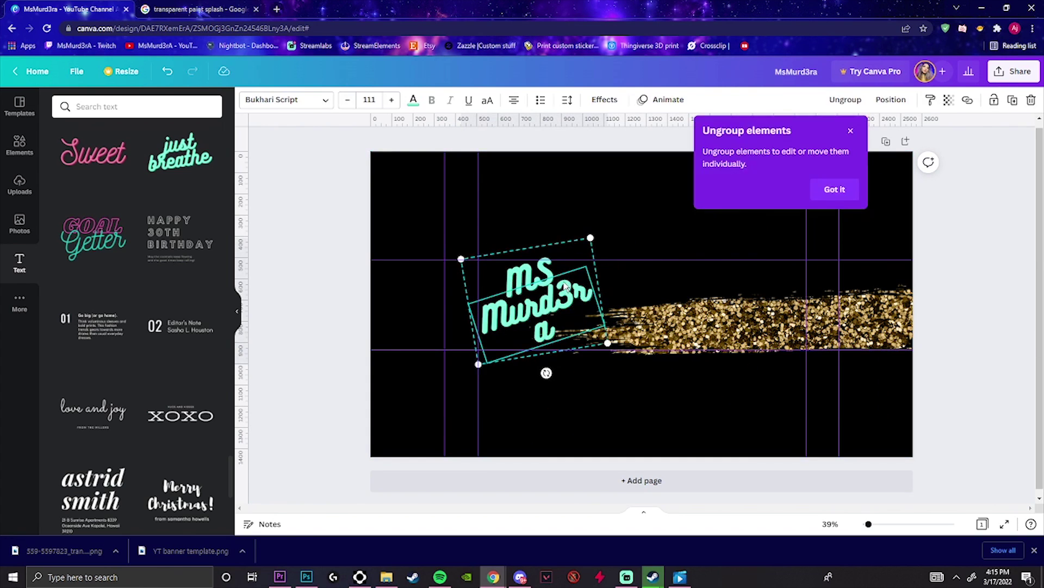
key("Delete")
scroll(197, 398, "down", 5)
scroll(198, 397, "down", 5)
scroll(197, 397, "down", 3)
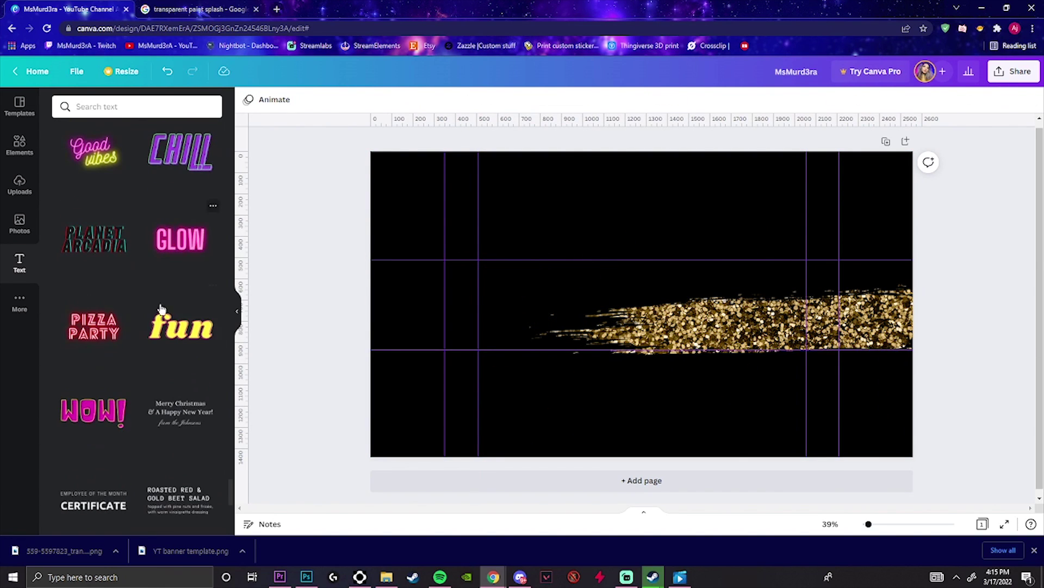
left_click(181, 152)
left_click_drag(752, 304, 954, 304)
left_click(348, 100)
type("150")
key("Return")
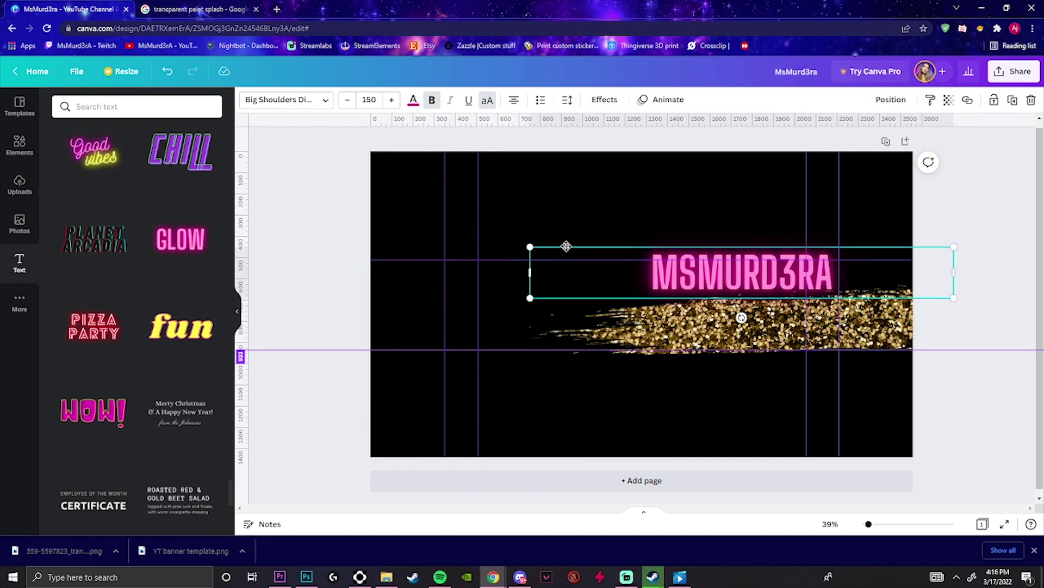
left_click_drag(571, 269, 441, 275)
Step: Lower the glitter strip's transparency and centre the MSMURD3RA title on the banner
left_click(735, 335)
left_click(948, 100)
left_click_drag(885, 143, 857, 143)
left_click(617, 293)
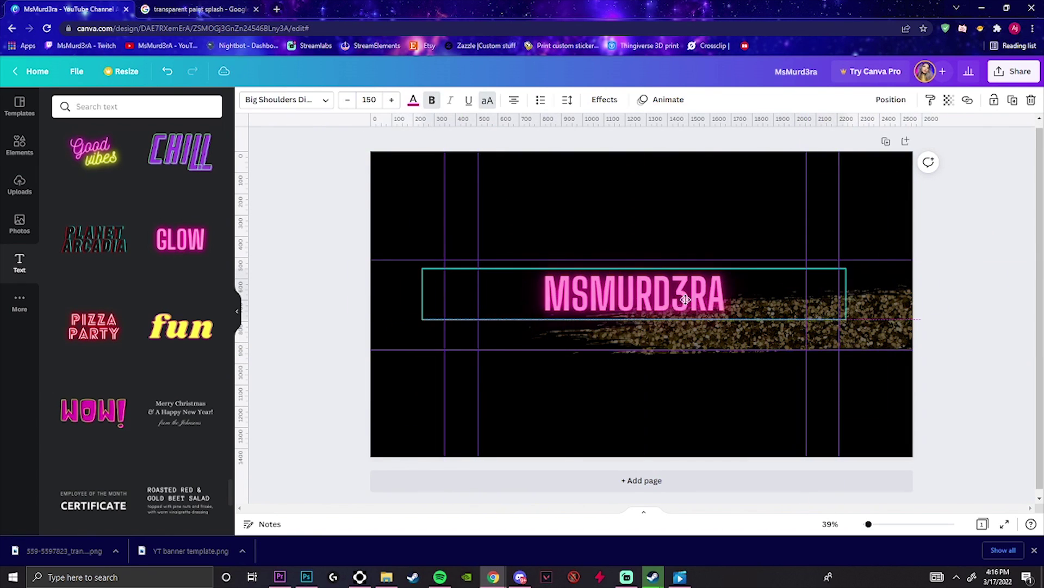
left_click_drag(617, 294, 678, 293)
left_click(310, 327)
scroll(123, 327, "down", 5)
scroll(123, 343, "down", 5)
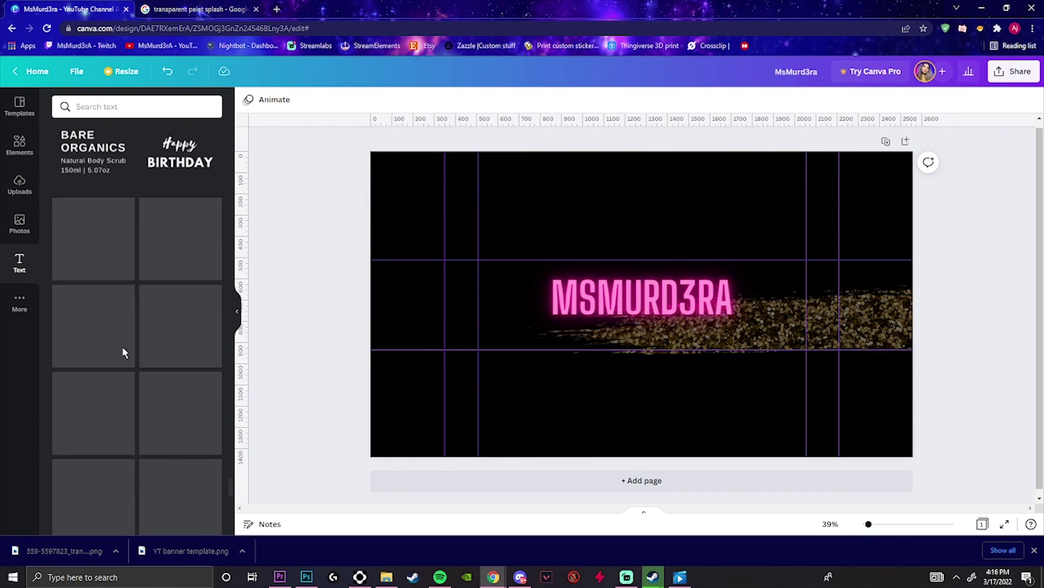
scroll(123, 350, "down", 5)
Step: Add a Brown Sugar 'FASHION • VLOGS • LIFESTYLE' subtitle from a 'fancy' font search, centred under the title
left_click(137, 107)
type("bold")
key("ctrl+a")
type("comic")
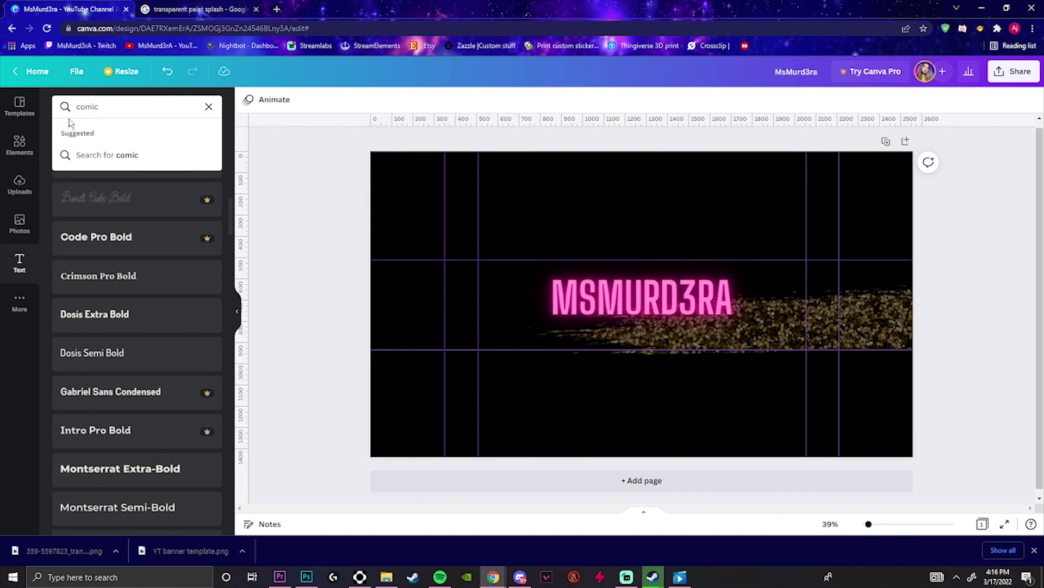
key("ctrl+a")
type("fancy")
key("Return")
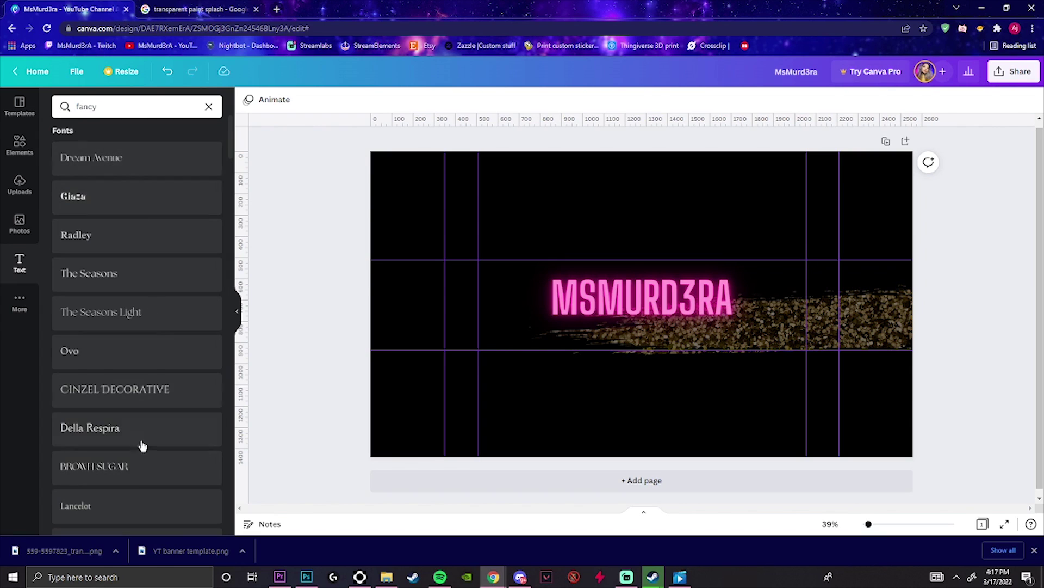
left_click(94, 466)
left_click_drag(718, 315, 579, 332)
type("• VLOGS")
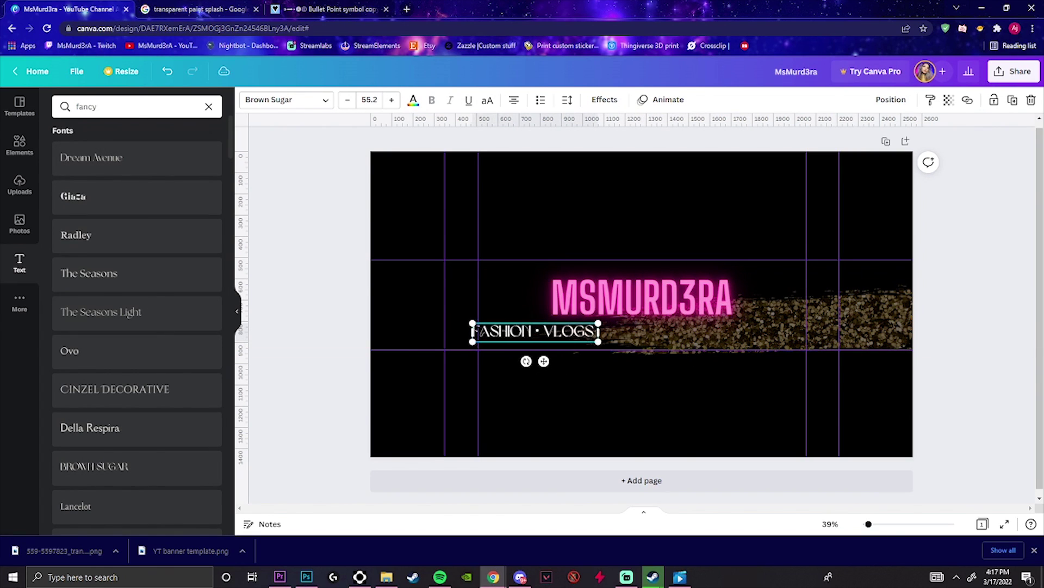
type(" • LIFESTYLE")
left_click_drag(629, 332, 731, 335)
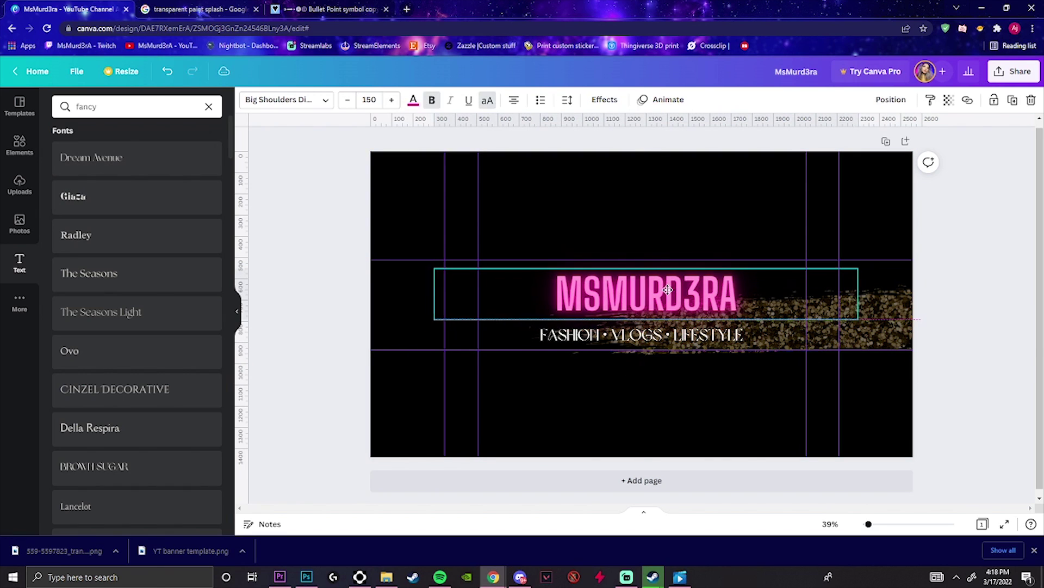
left_click(489, 204)
left_click(19, 146)
scroll(155, 410, "down", 10)
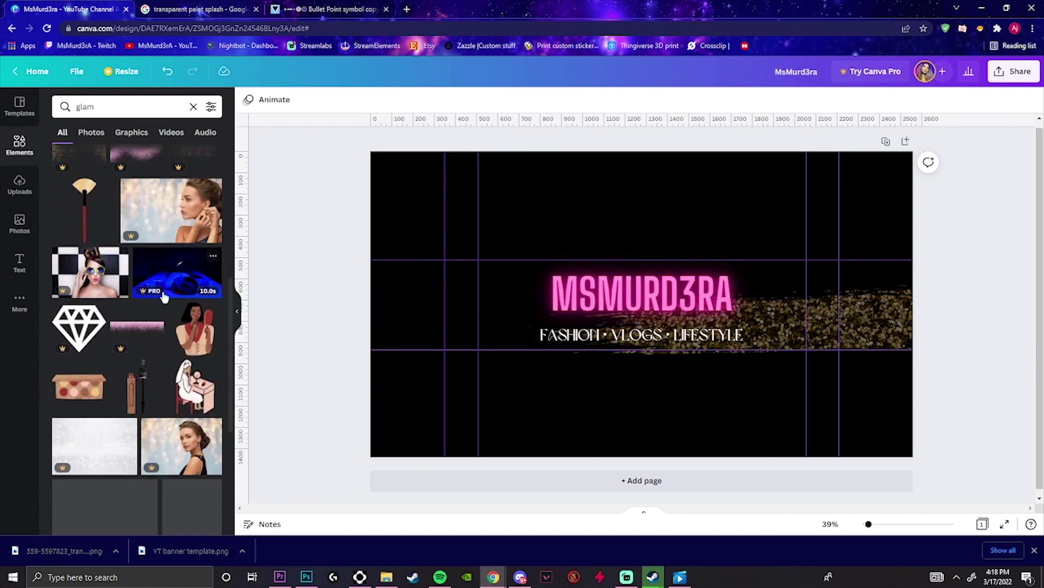
scroll(155, 367, "down", 5)
Step: Add lipstick and white purse graphics from glam and fashion searches beside the title
left_click(640, 335)
type("• LIFESTYLE")
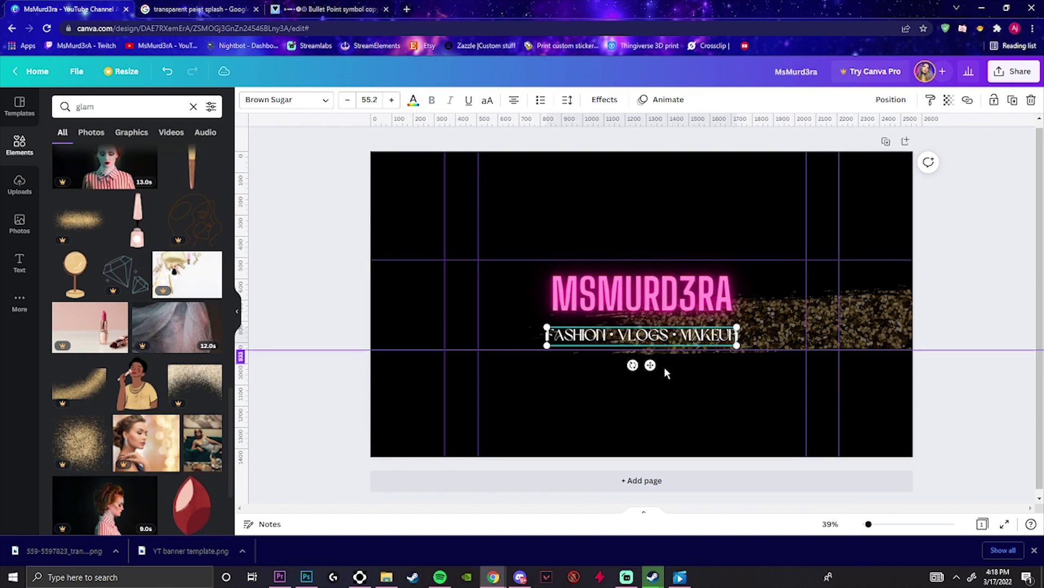
scroll(173, 398, "down", 5)
scroll(173, 399, "down", 5)
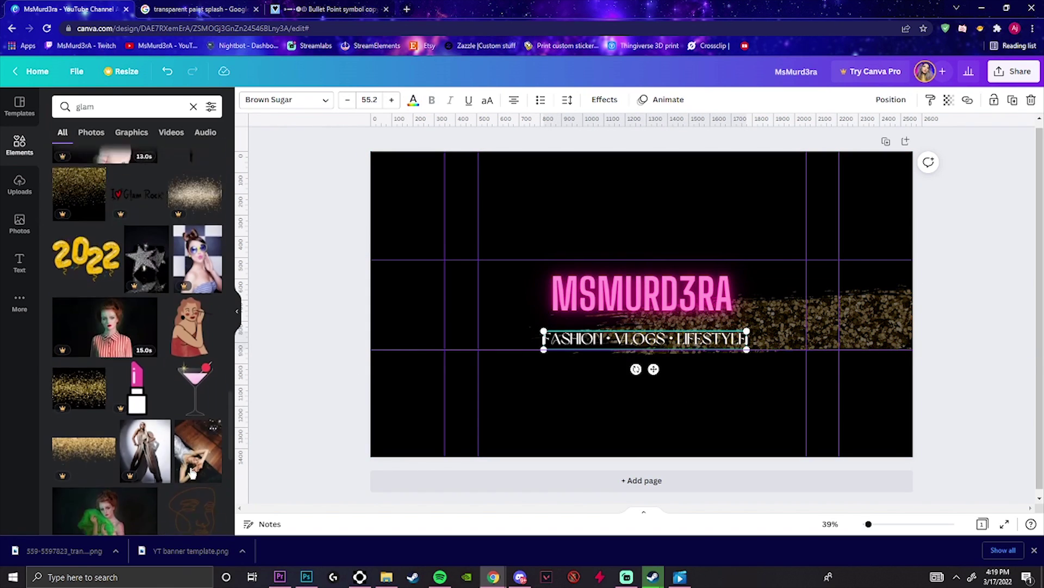
scroll(174, 398, "down", 5)
left_click(132, 131)
left_click(78, 260)
left_click(122, 106)
key("ctrl+a")
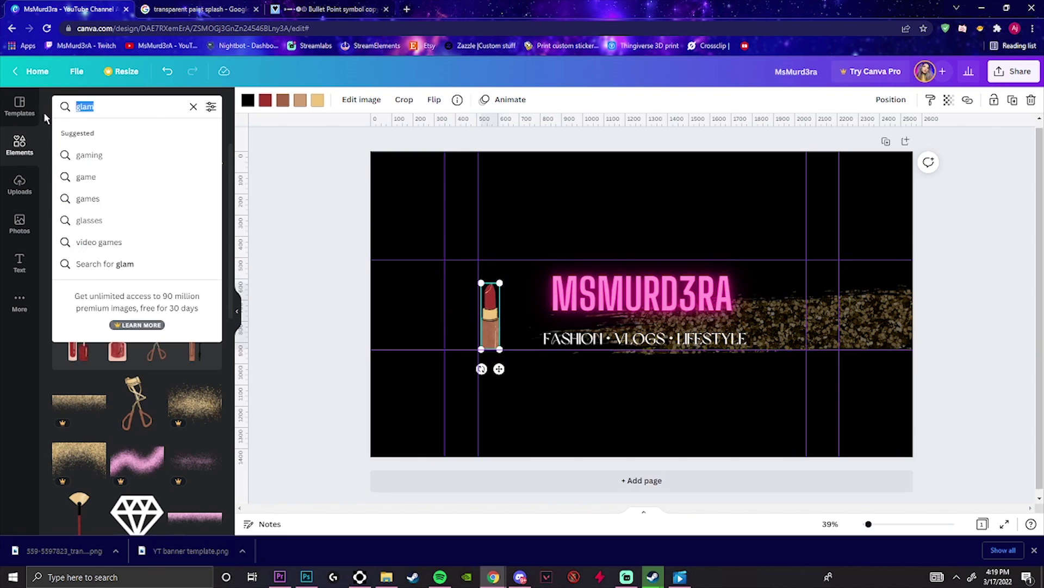
type("fashion")
key("ctrl+a")
type("purse")
key("Return")
left_click(193, 259)
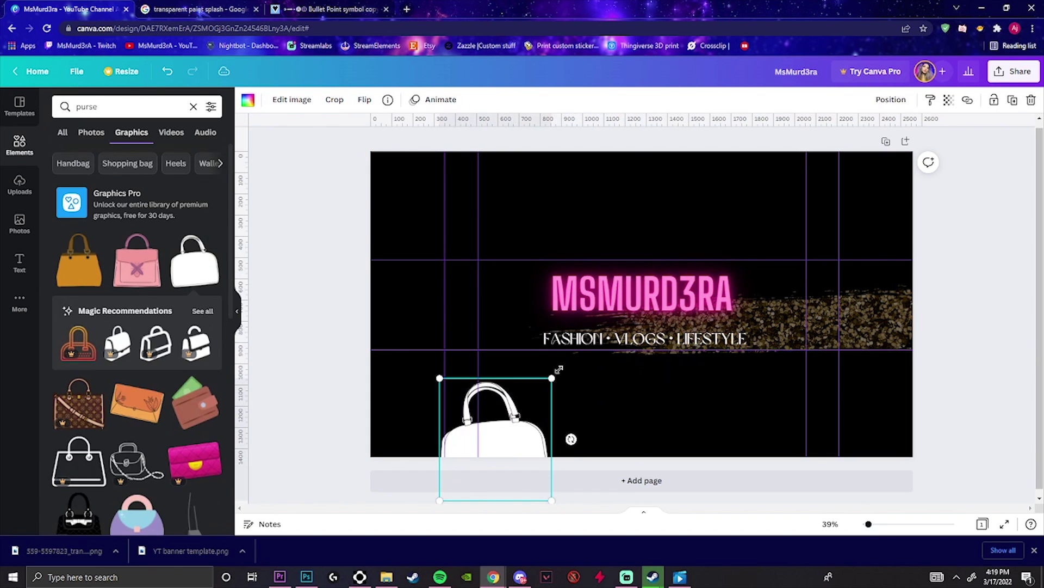
mouse_move(571, 457)
left_mouse_down()
mouse_move(531, 416)
mouse_move(563, 425)
left_mouse_up()
Step: Add film strip graphics from a 'camera' search, stretched down the banner's left and right sides
left_click_drag(498, 433, 498, 290)
left_click(122, 107)
type("camera")
key("Return")
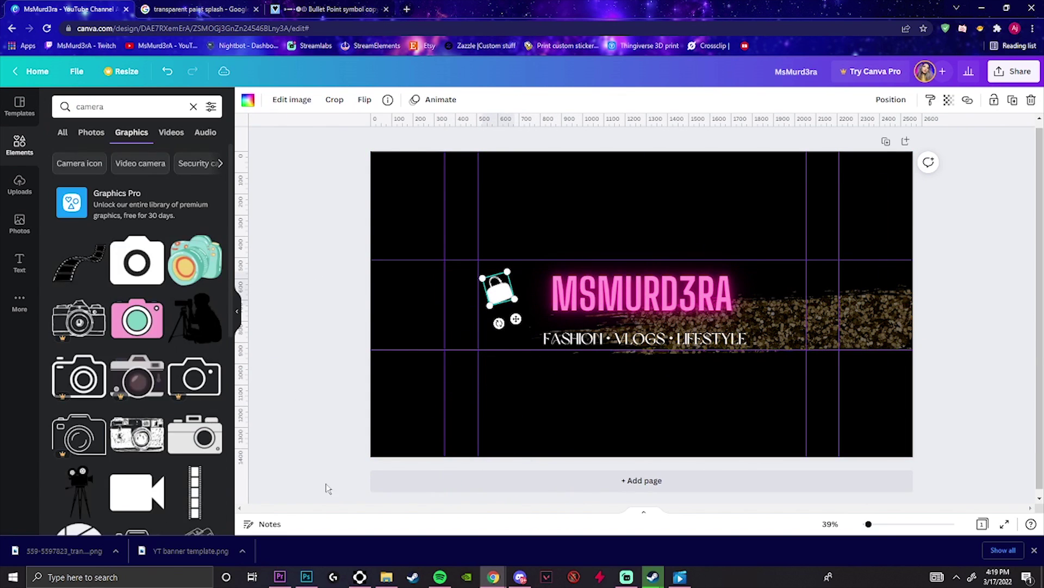
left_click(195, 275)
left_click_drag(463, 282, 607, 257)
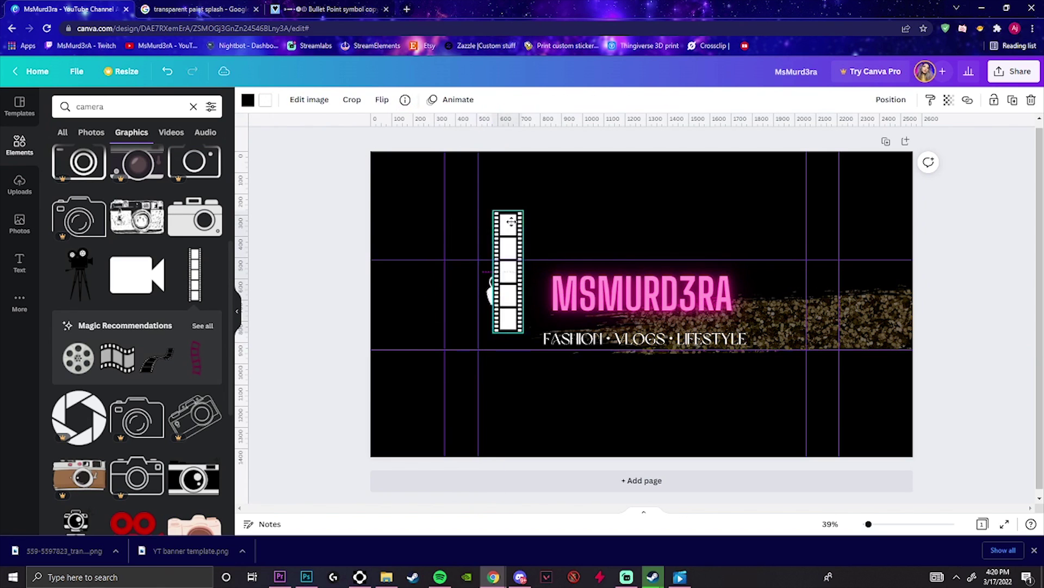
mouse_move(498, 270)
left_mouse_down()
mouse_move(492, 379)
mouse_move(482, 241)
left_mouse_up()
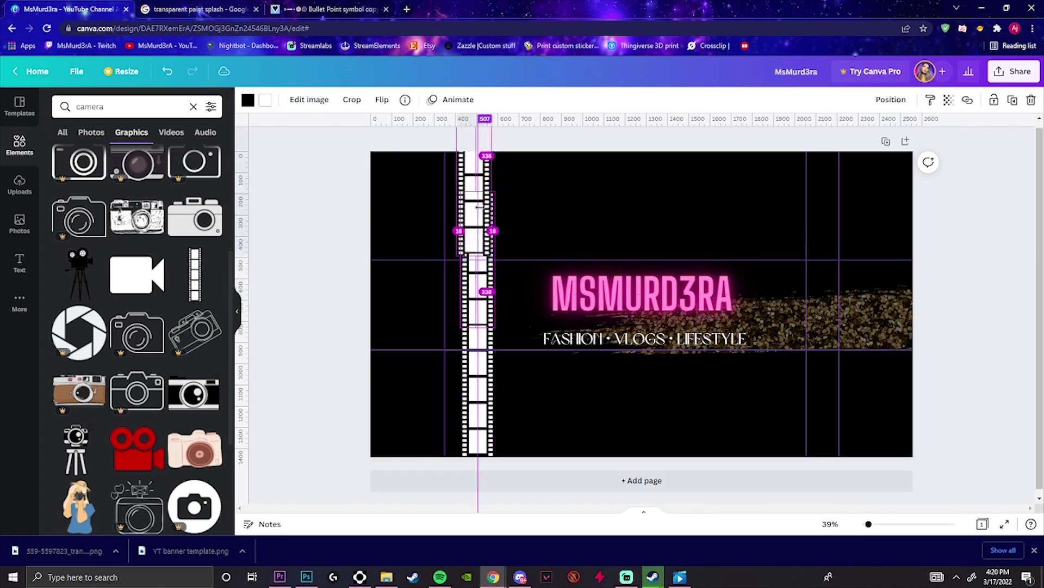
left_click_drag(795, 158, 798, 377)
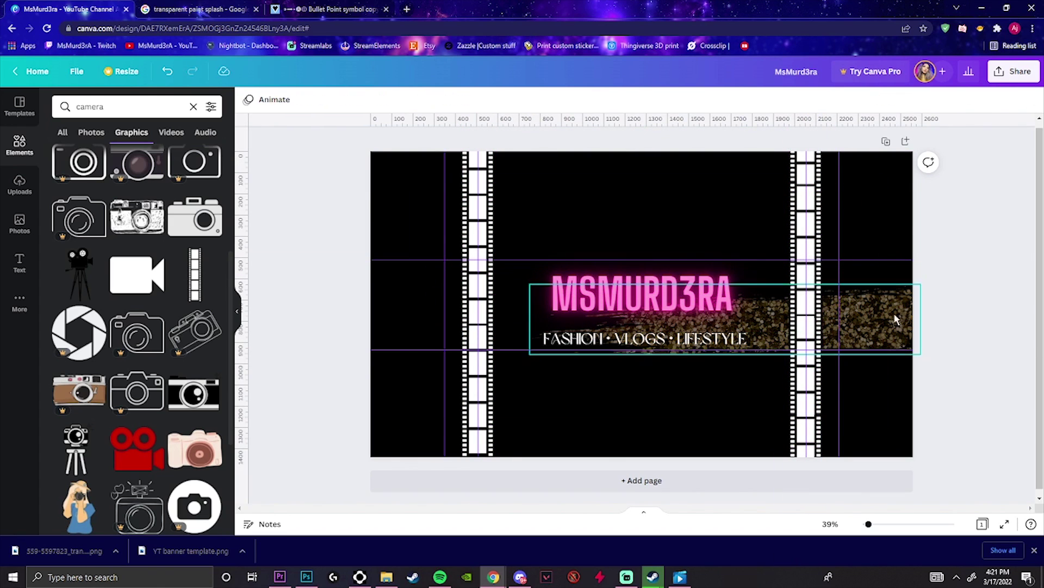
Step: Open the subtitle's text effects, fade the glitter strip further, and shrink the pink circle outline
left_click(646, 339)
left_click(605, 99)
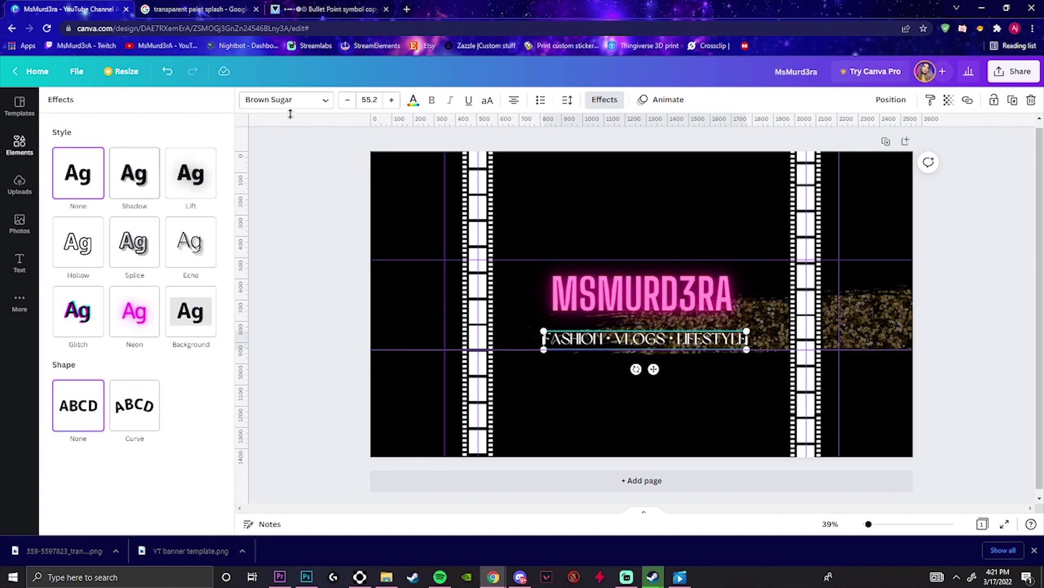
left_click(874, 318)
left_click(947, 99)
left_click_drag(939, 144, 868, 144)
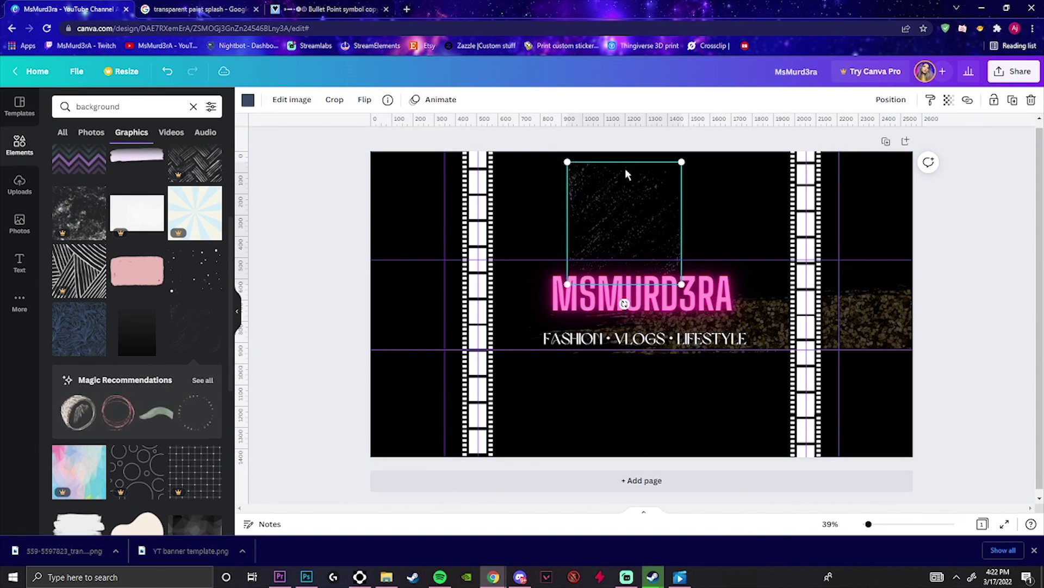
left_click_drag(682, 319, 738, 311)
left_click(939, 302)
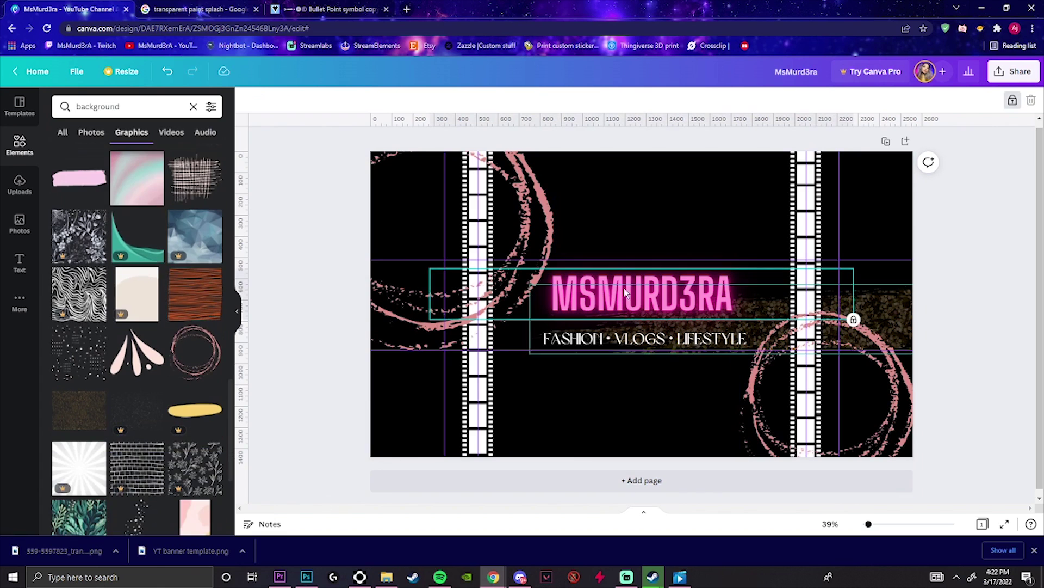
Step: Place pink petal accents on both sides of the MSMURD3RA title, flipping one to mirror the other
left_click(967, 374)
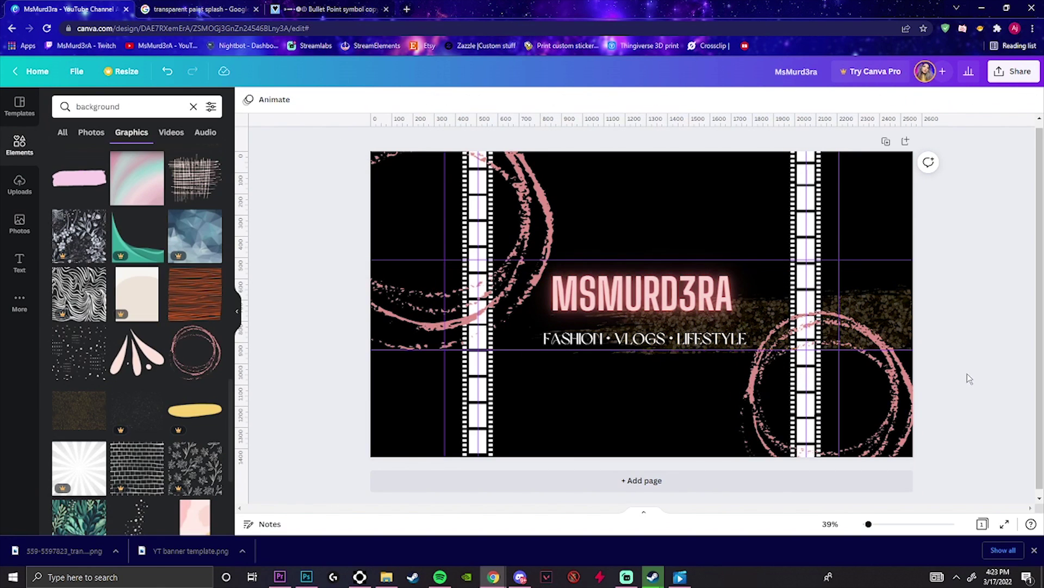
left_click(136, 354)
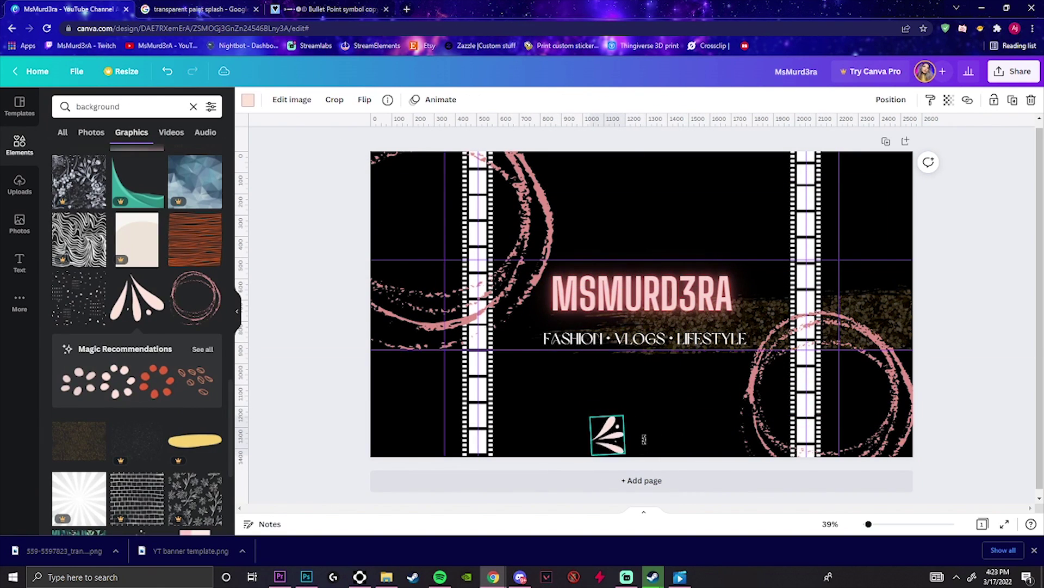
left_click(710, 294)
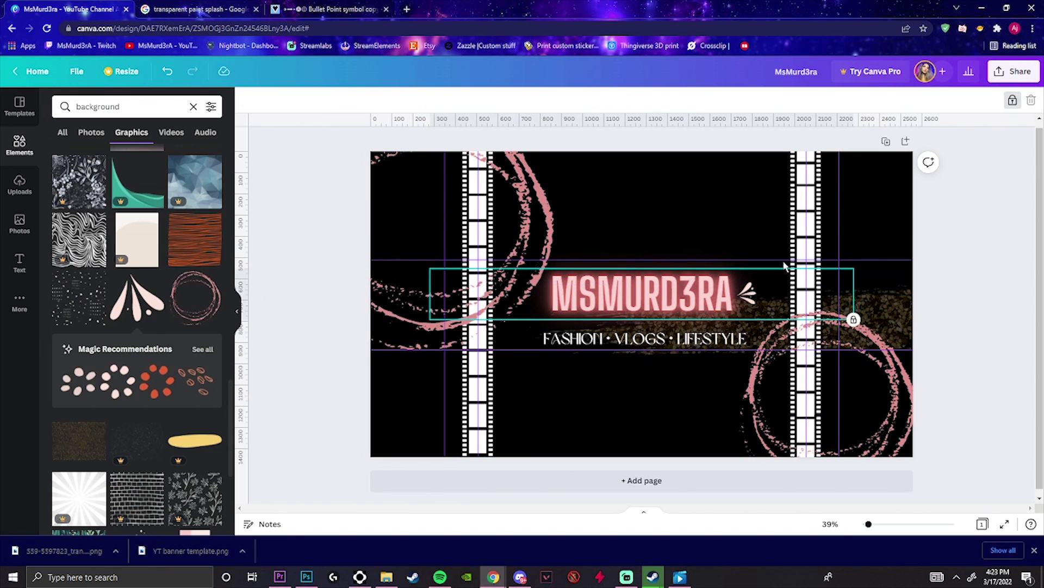
left_click(644, 302)
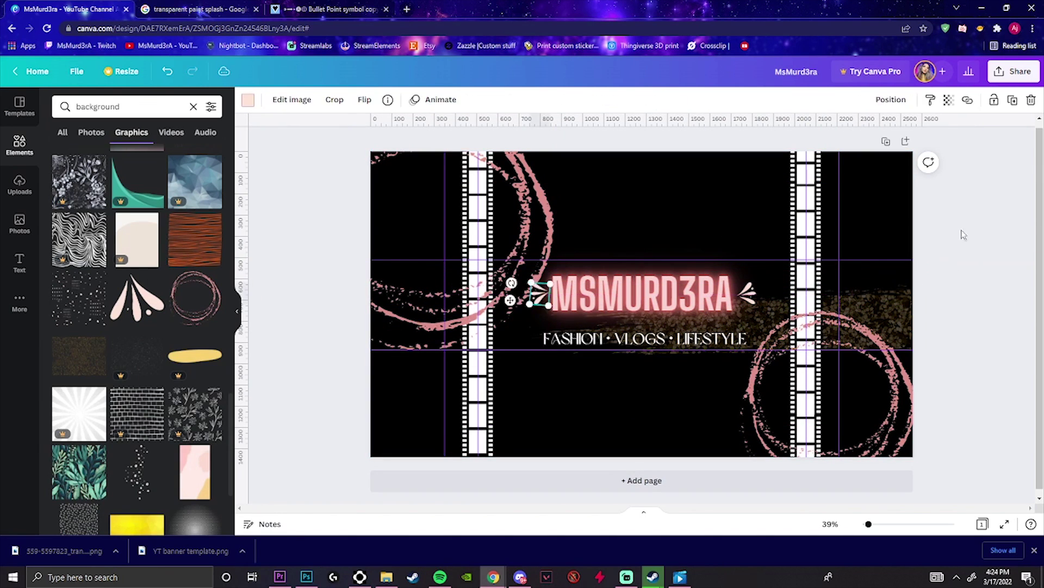
left_click(364, 99)
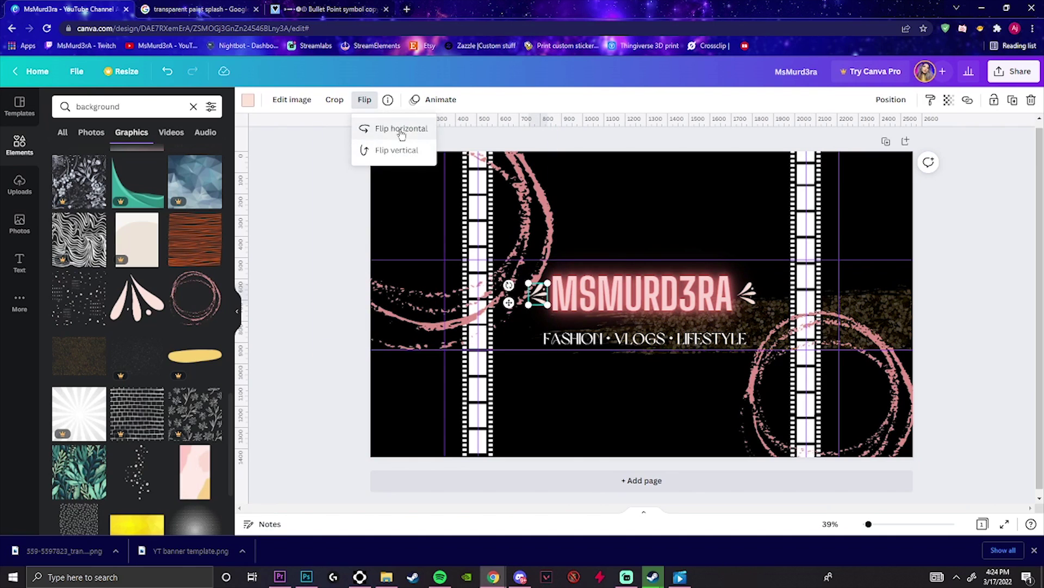
key("ctrl+Return")
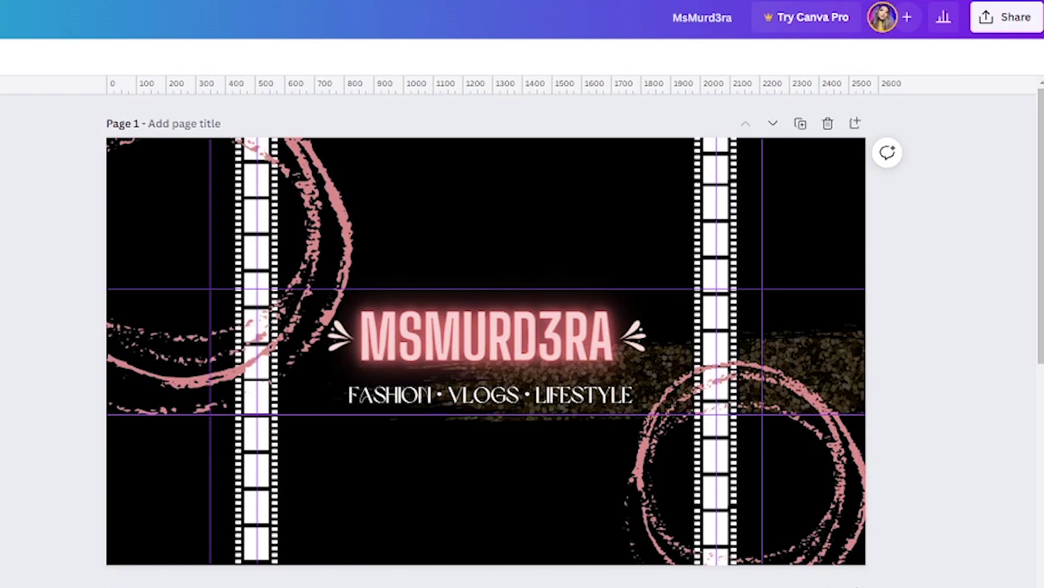
Step: Set up the download as PNG at 2560 × 1440 px with only Page 1 selected
left_click(997, 17)
left_click(939, 382)
left_click(885, 303)
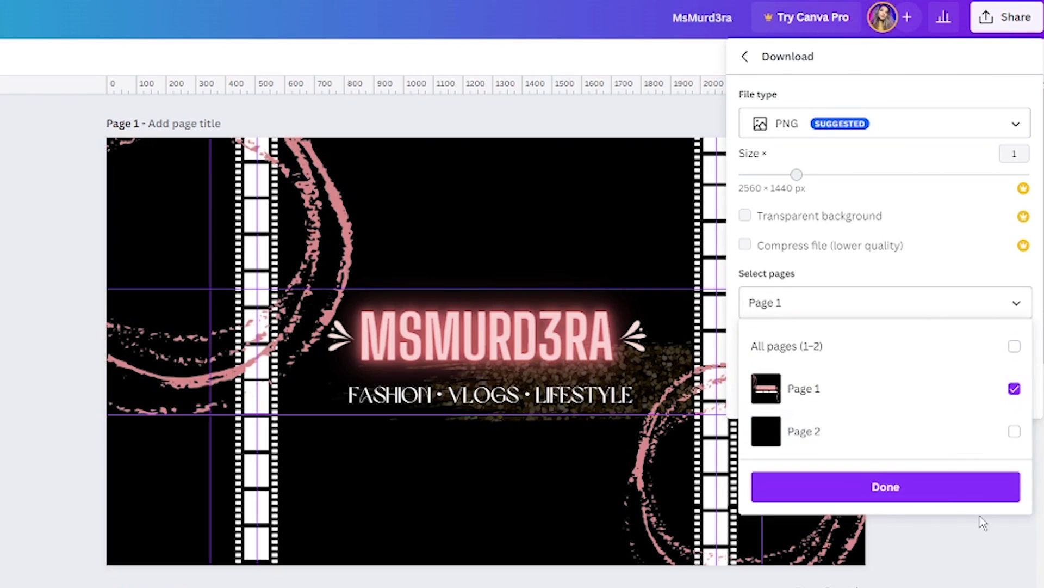
left_click(971, 488)
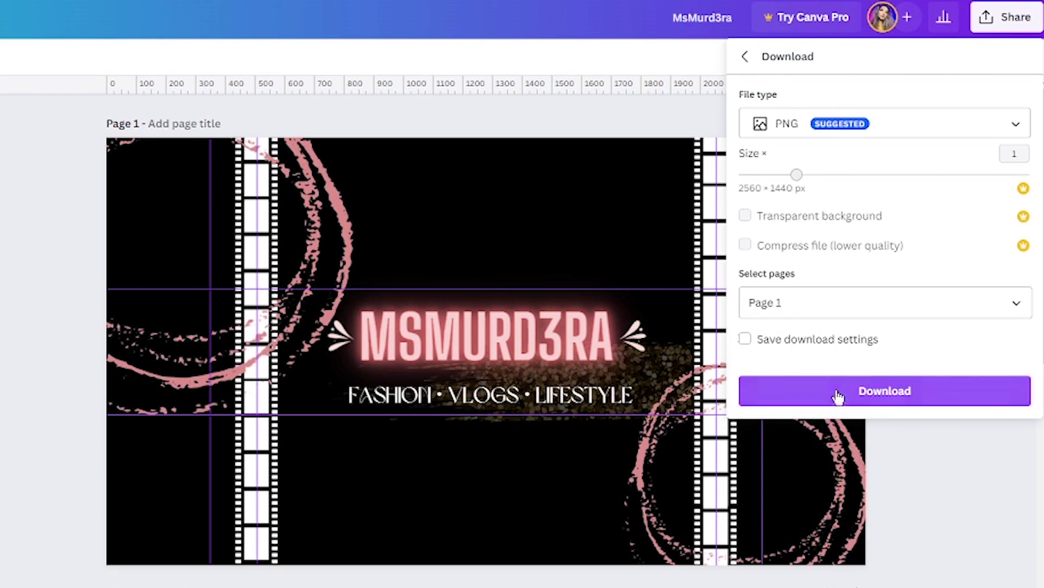